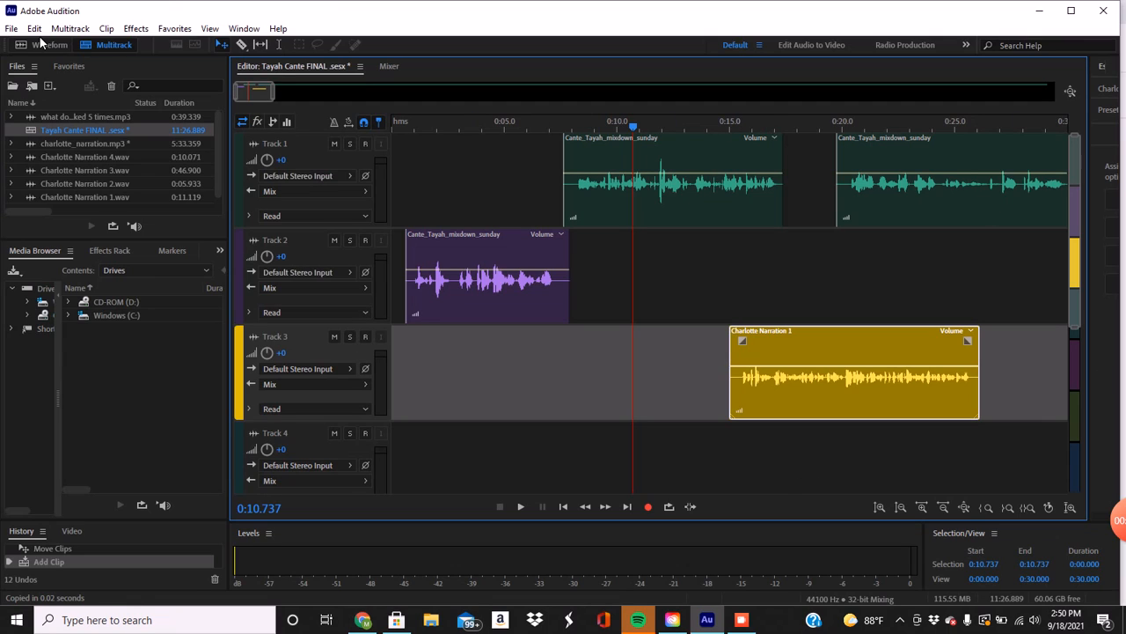
{"action": "left_click", "coordinate": [12, 29]}
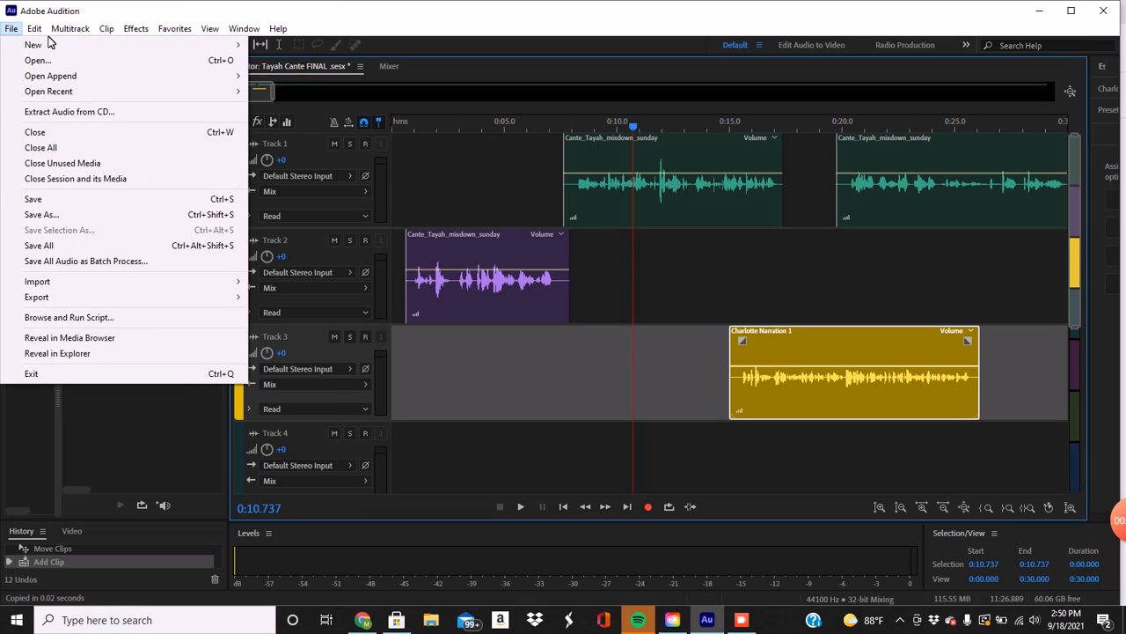
{"action": "mouse_move", "coordinate": [35, 45]}
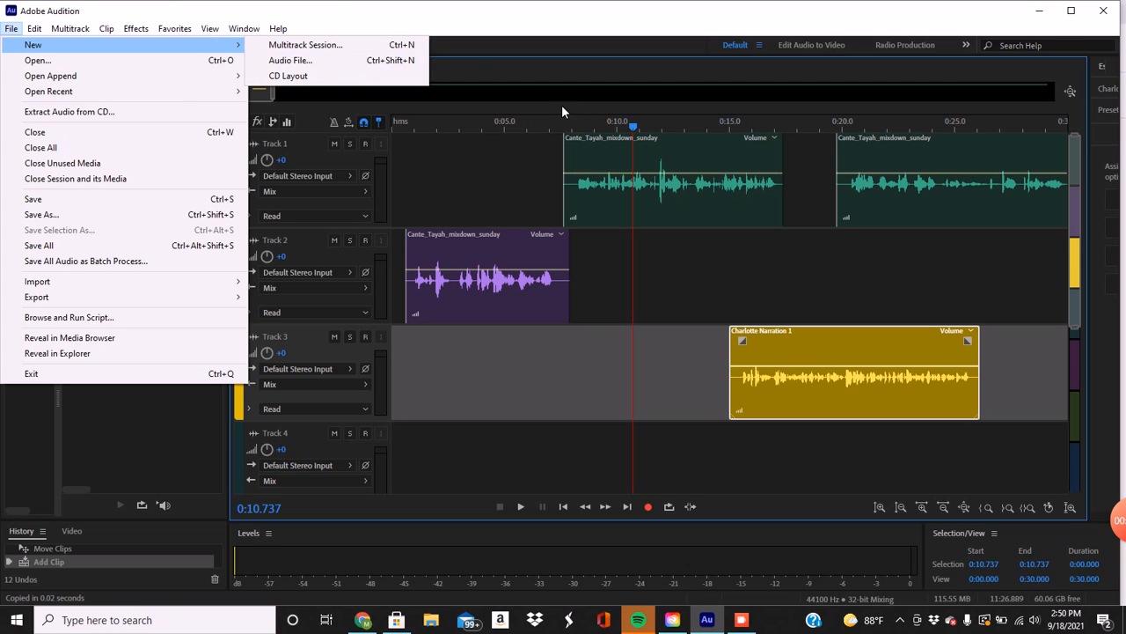
{"action": "left_click", "coordinate": [576, 46]}
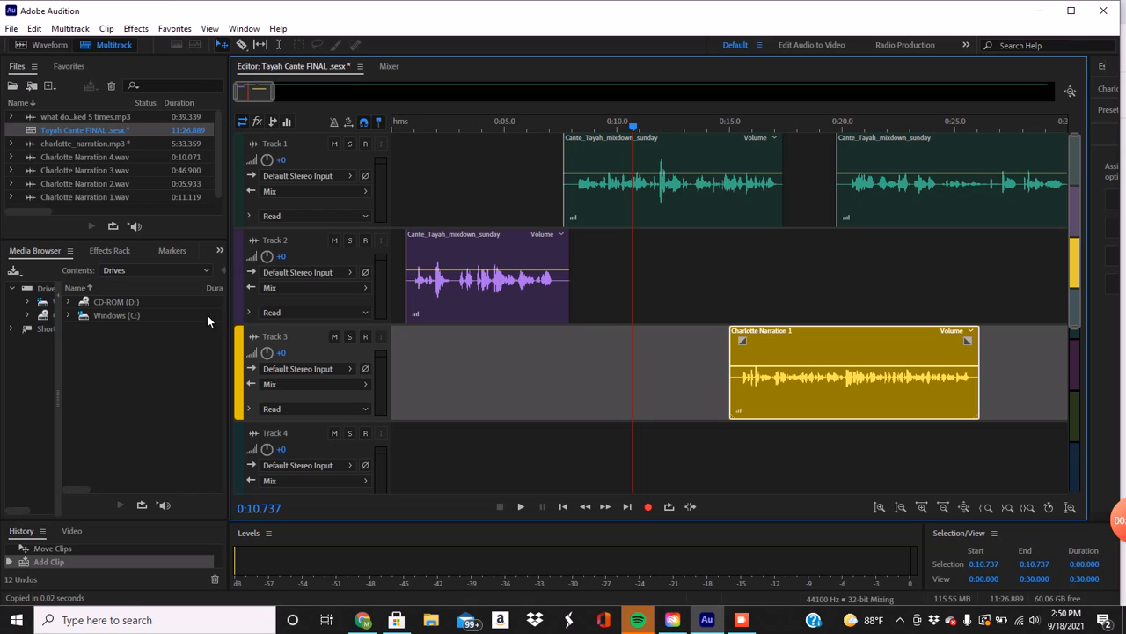
Open charlotte_narration.mp3 in the waveform editor and play a few seconds from about 1:21.7.
{"action": "double_click", "coordinate": [62, 146]}
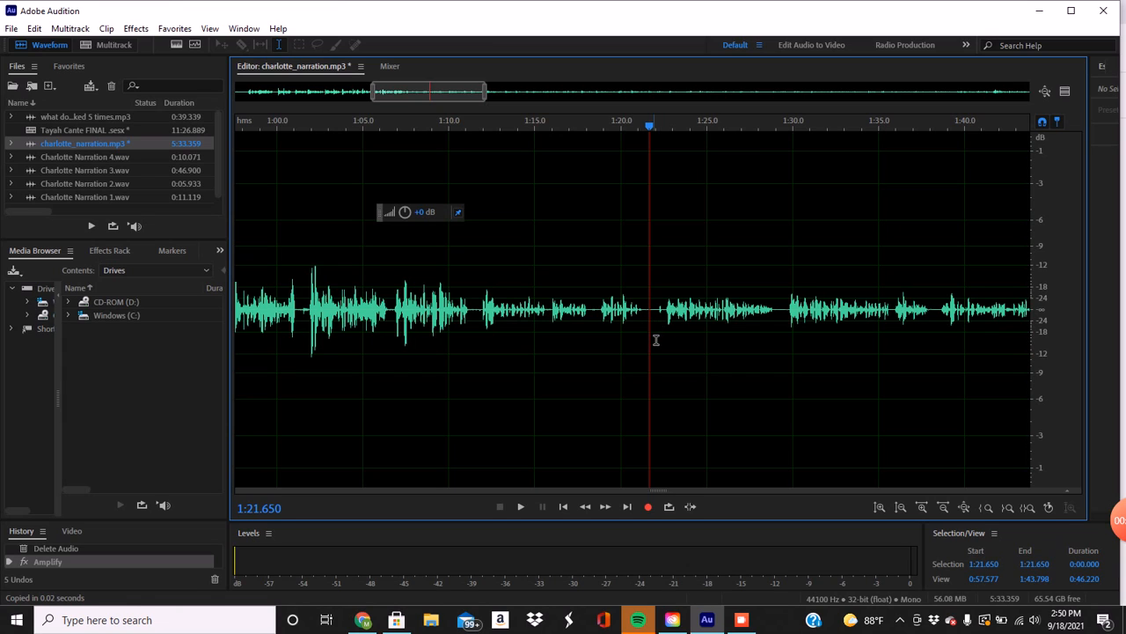
{"action": "key", "text": "space"}
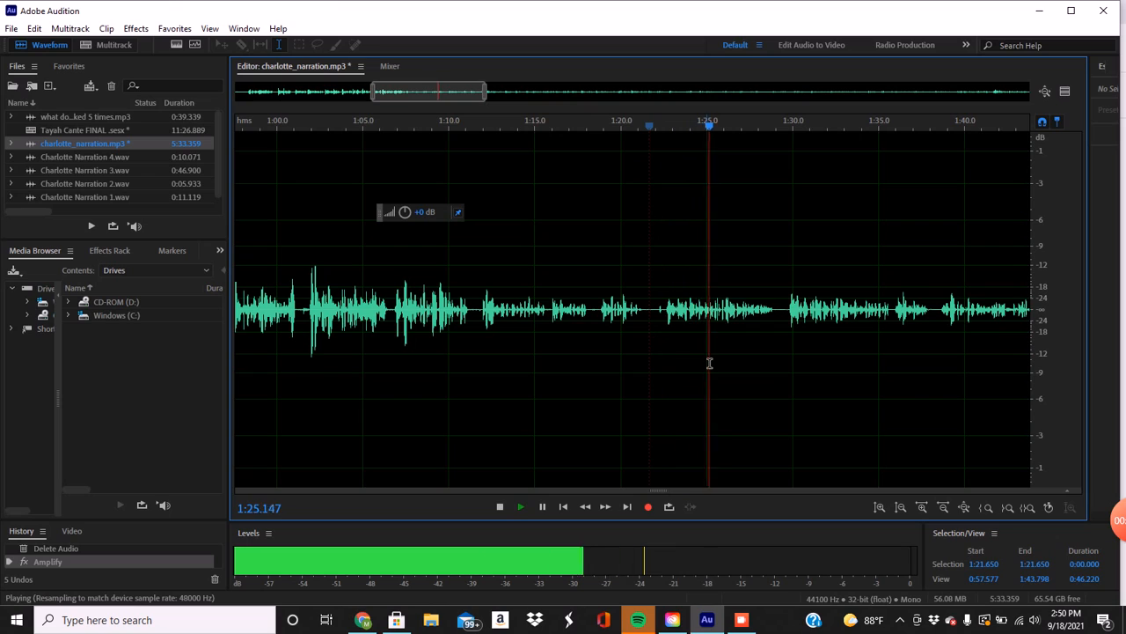
{"action": "key", "text": "space"}
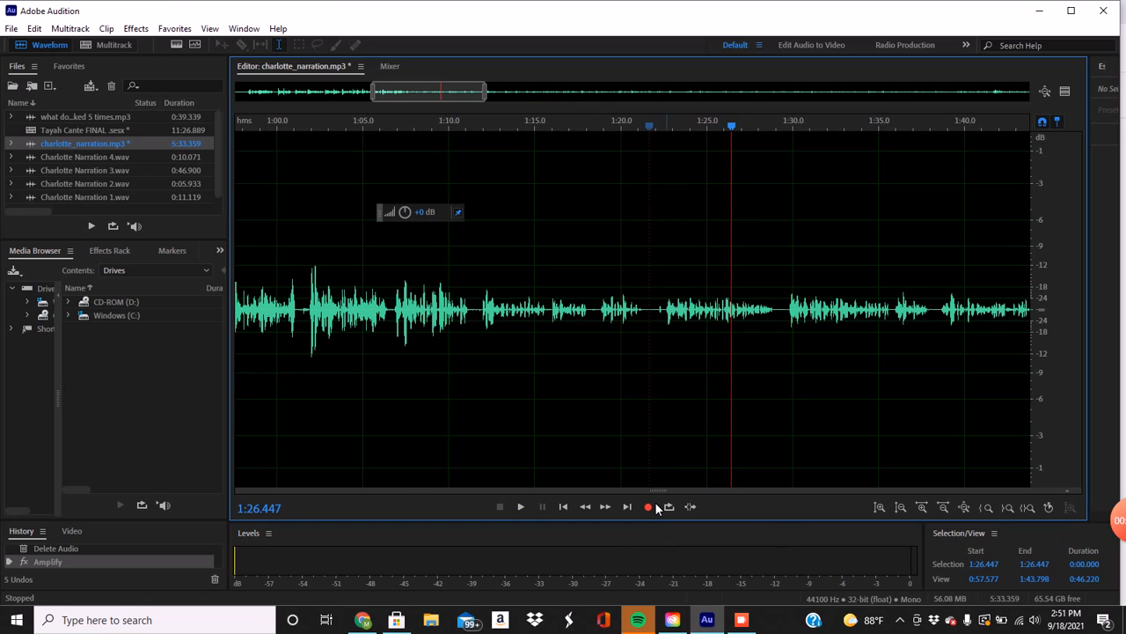
Switch to the script in Google Docs and read the narration passages at the end of page 2.
{"action": "left_click", "coordinate": [362, 620]}
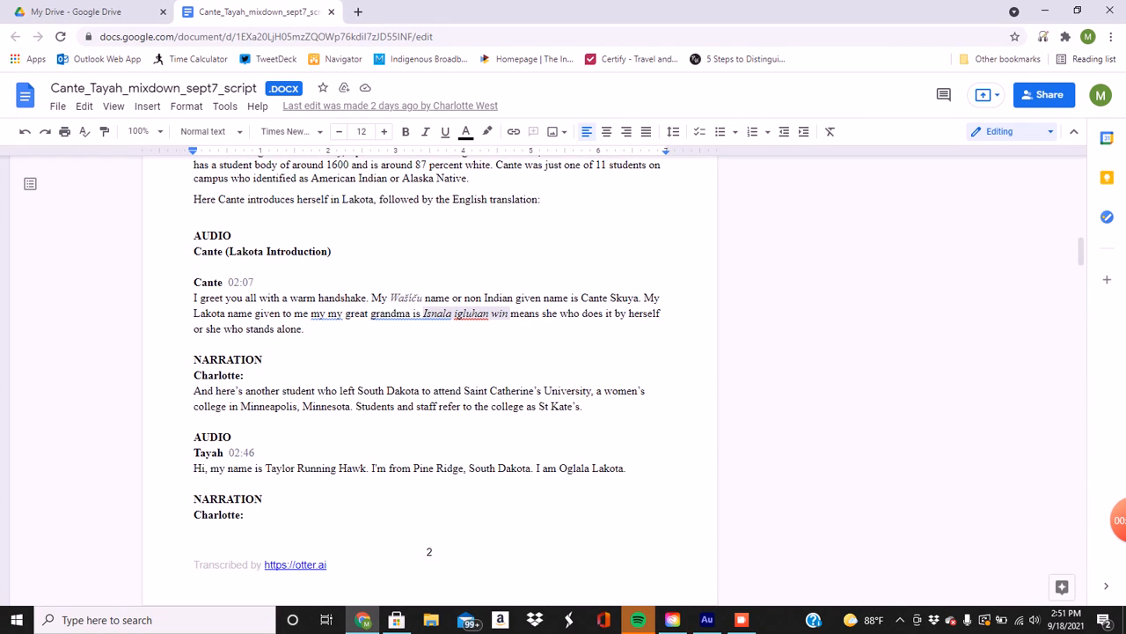
{"action": "scroll", "coordinate": [429, 383], "scroll_direction": "down", "scroll_amount": 3}
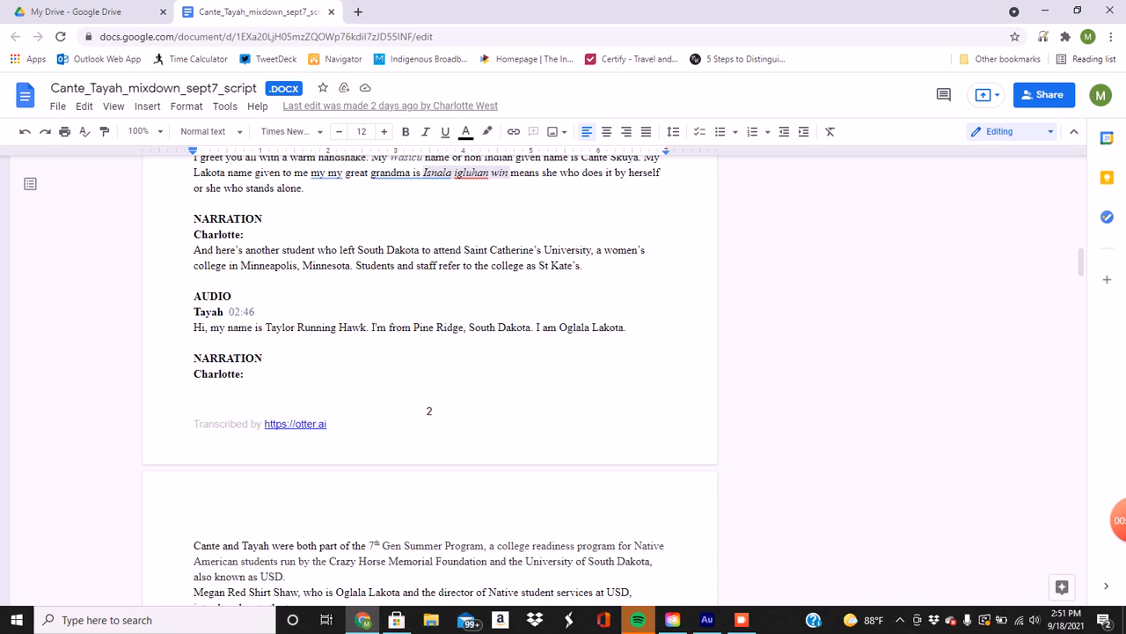
{"action": "scroll", "coordinate": [429, 382], "scroll_direction": "up", "scroll_amount": 3}
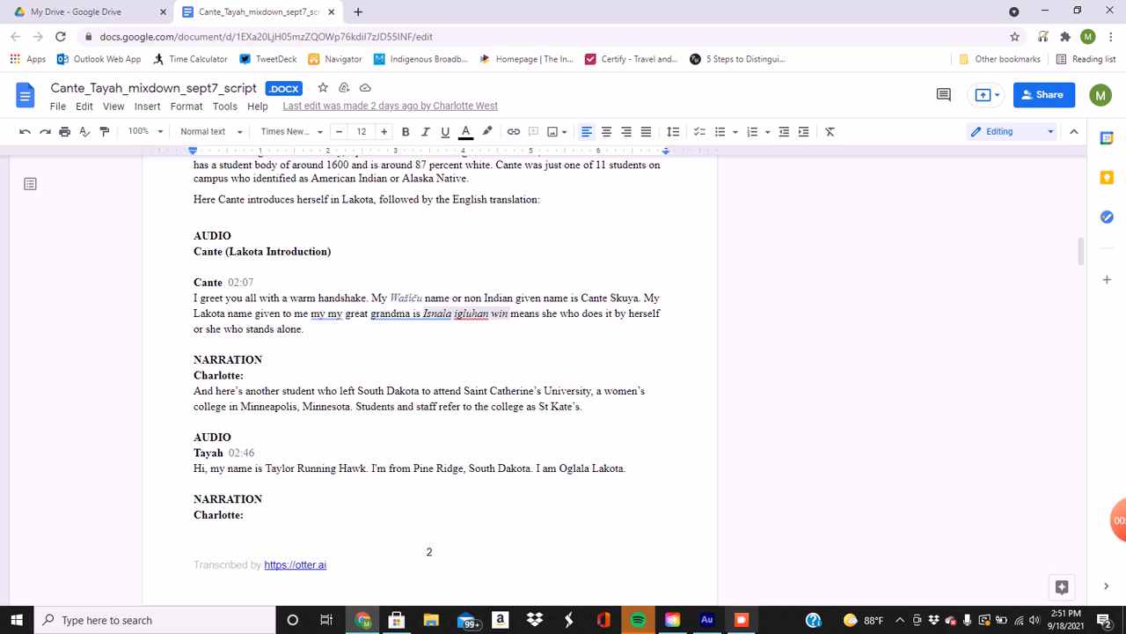
Switch back to Audition, open Charlotte Narration 4.wav and play its opening seconds.
{"action": "left_click", "coordinate": [707, 619]}
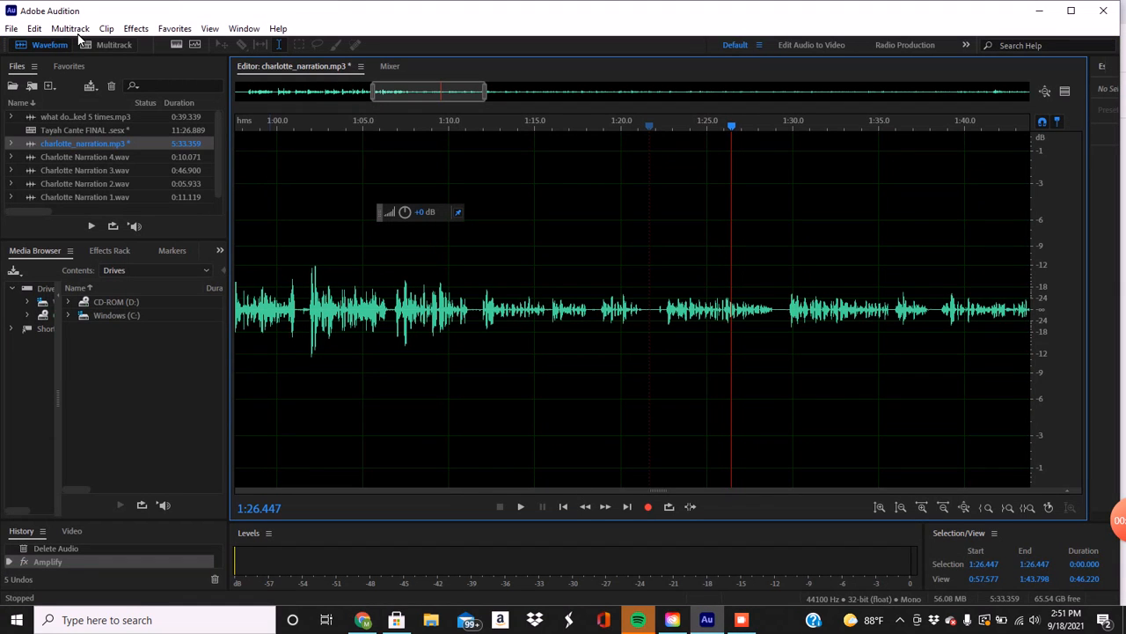
{"action": "left_click", "coordinate": [111, 157]}
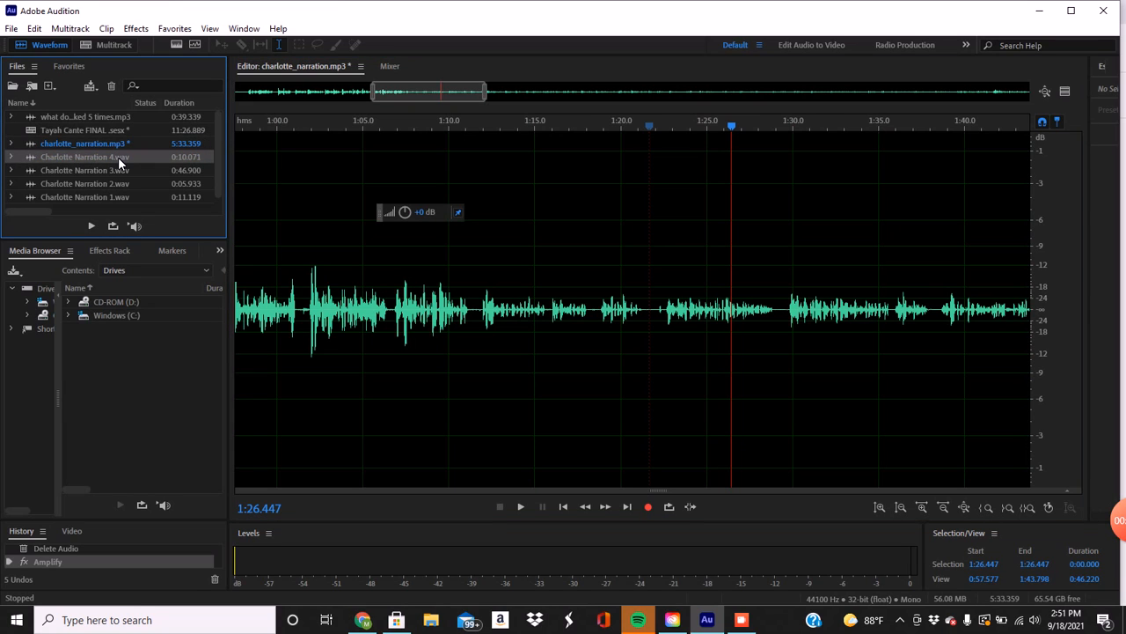
{"action": "double_click", "coordinate": [118, 157]}
{"action": "left_click", "coordinate": [266, 318]}
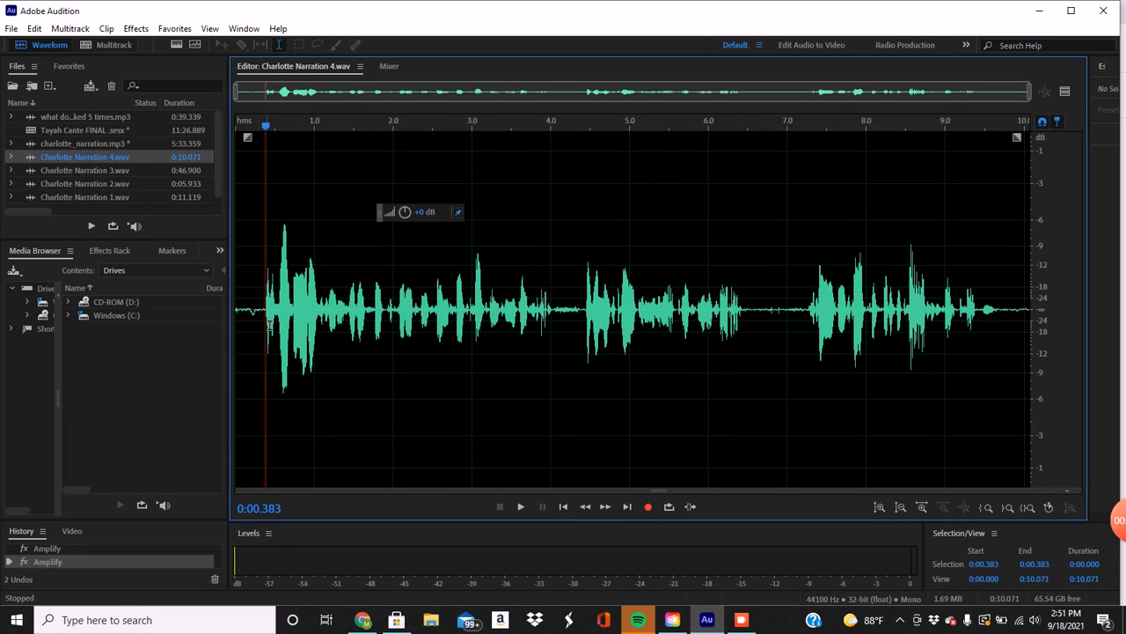
{"action": "key", "text": "space"}
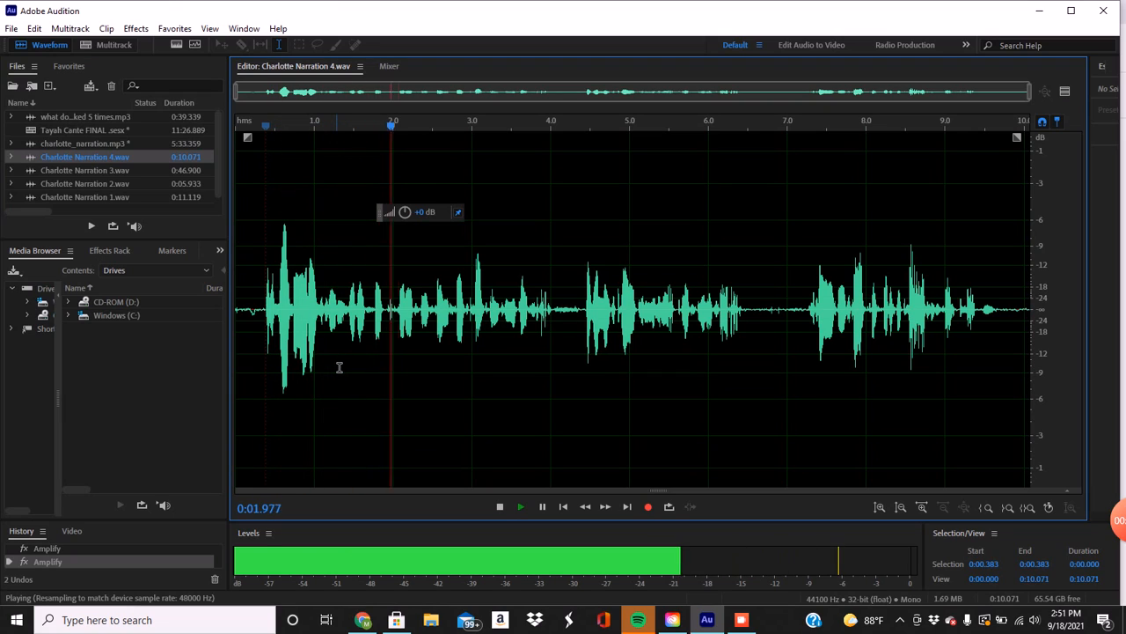
{"action": "key", "text": "space"}
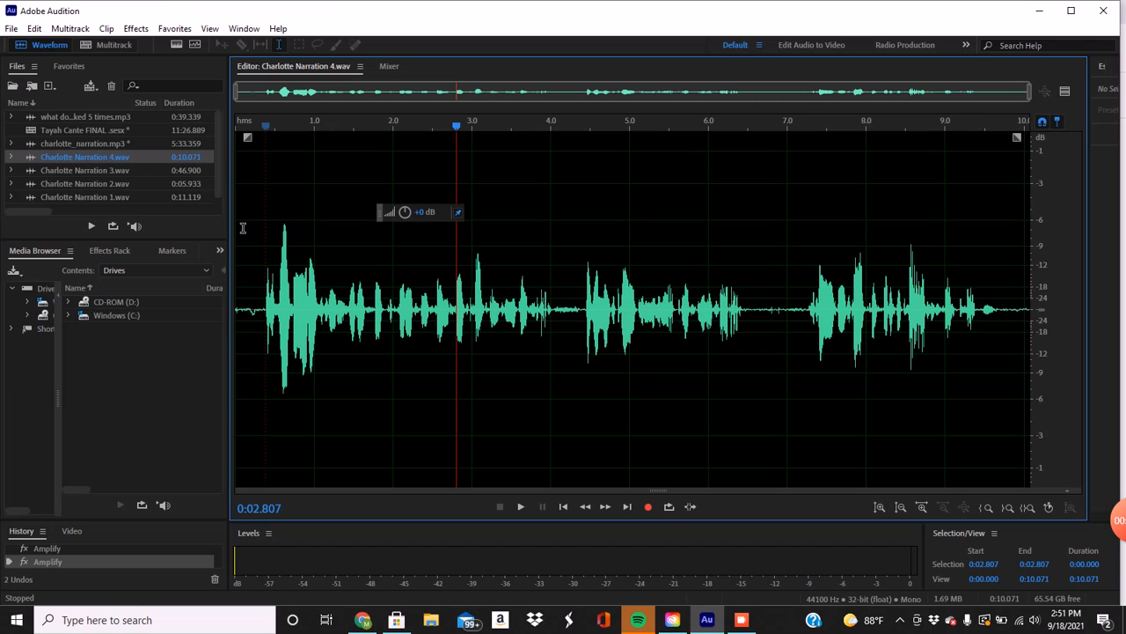
Reopen charlotte_narration.mp3 and sample the audio at about 1:11.8 and 1:18.7 to locate the start of the next passage.
{"action": "double_click", "coordinate": [85, 144]}
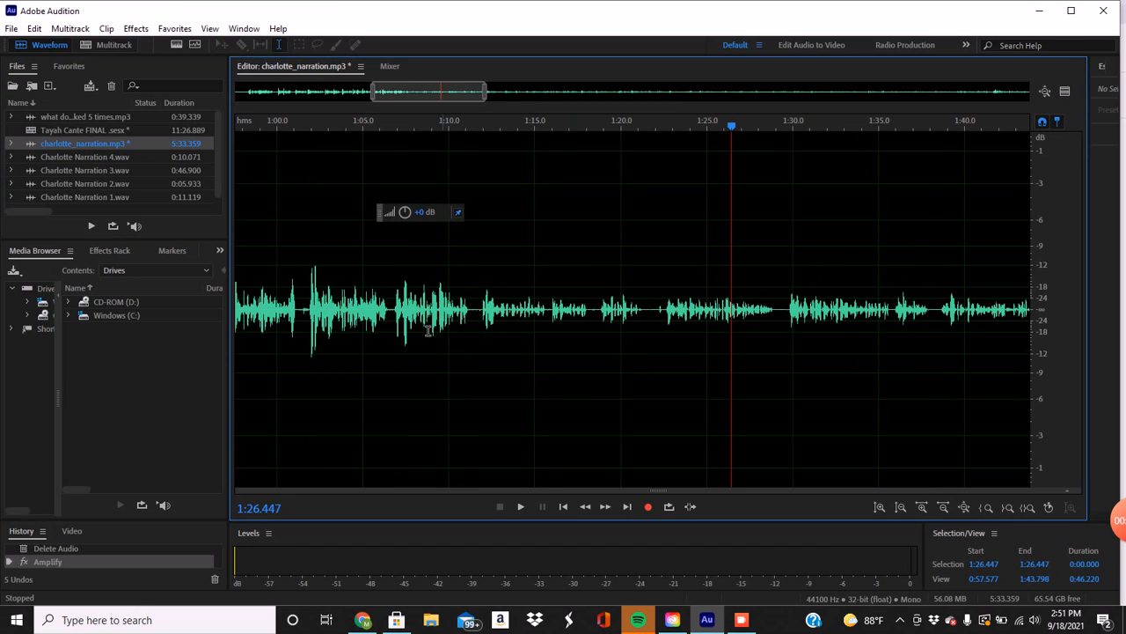
{"action": "left_click", "coordinate": [388, 323]}
{"action": "key", "text": "space"}
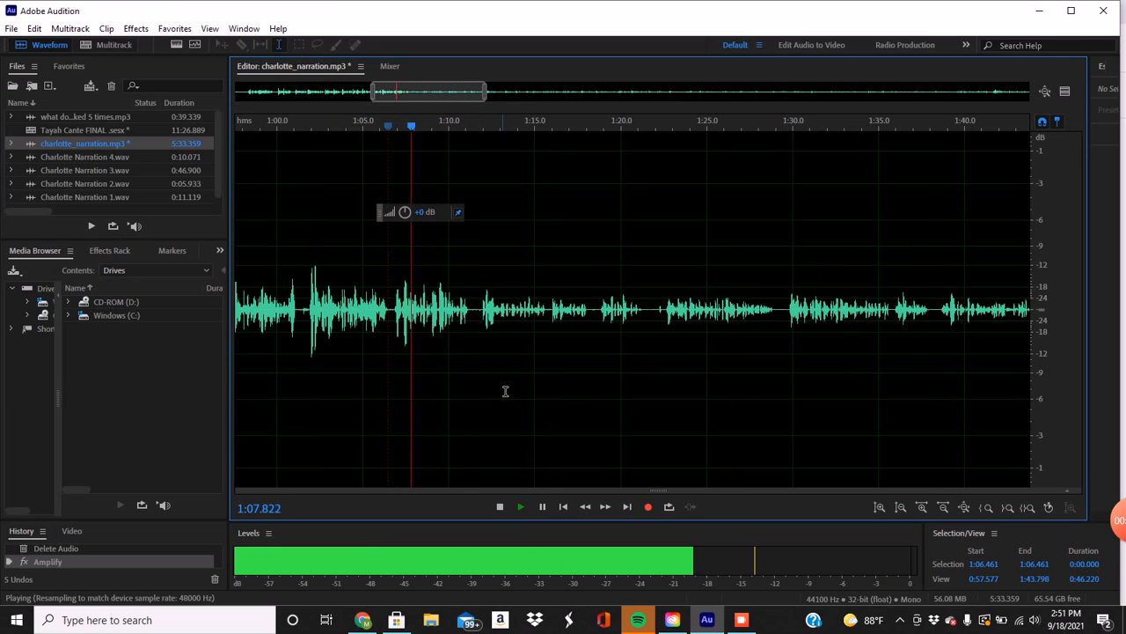
{"action": "key", "text": "space"}
{"action": "left_click", "coordinate": [571, 333]}
{"action": "left_click", "coordinate": [599, 322]}
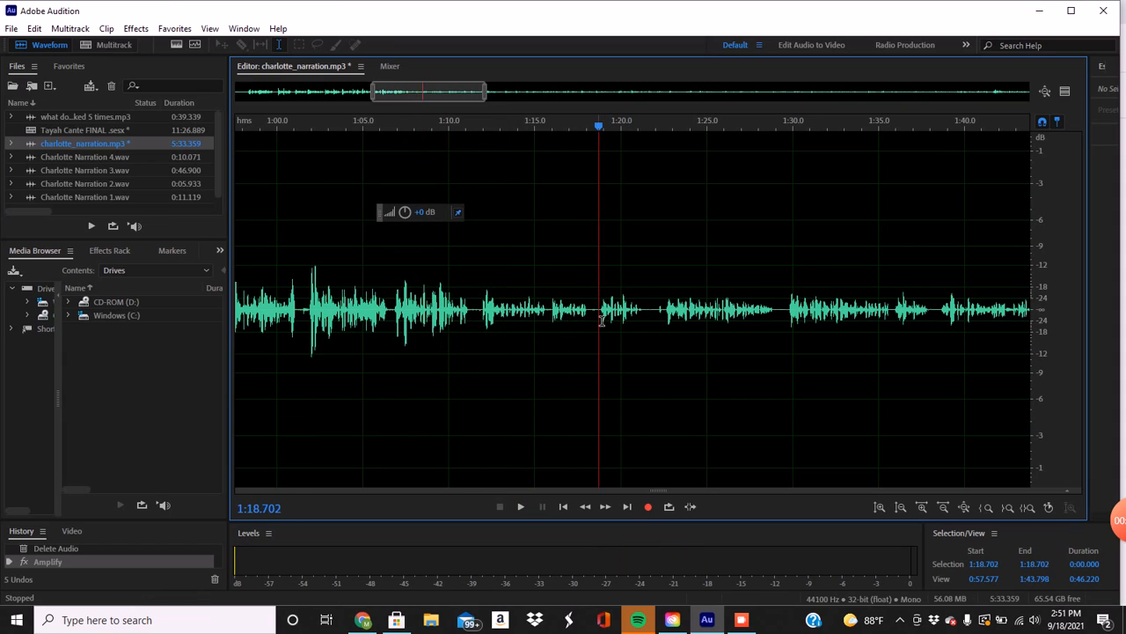
{"action": "key", "text": "space"}
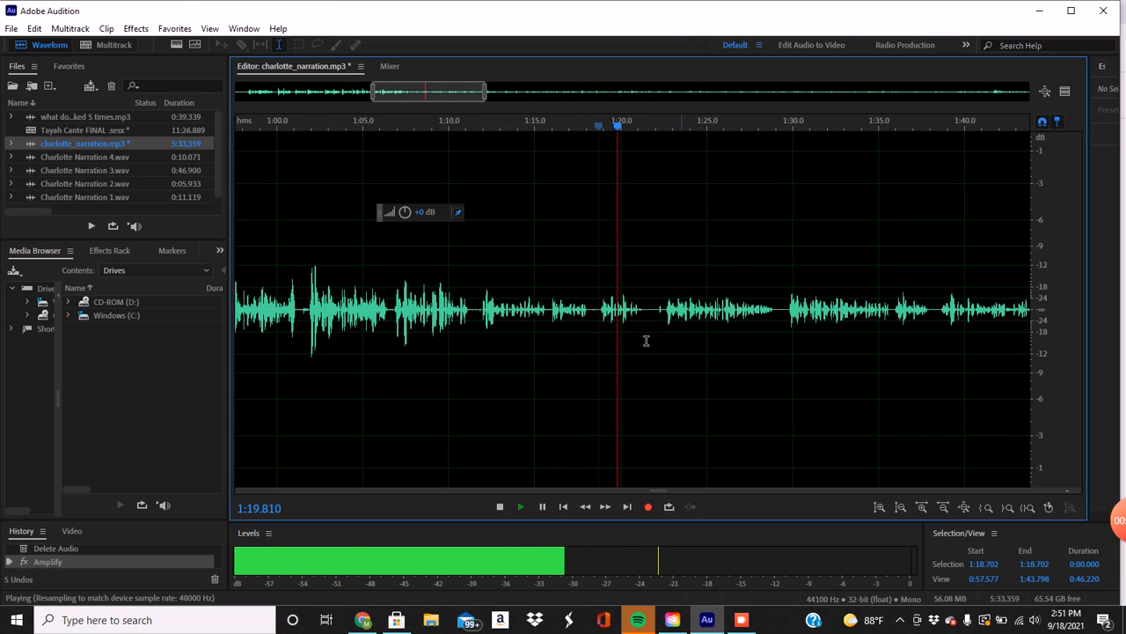
{"action": "key", "text": "space"}
Try a marker at 1:18.375, play on from it to check the position, and delete the marker.
{"action": "left_click", "coordinate": [595, 316]}
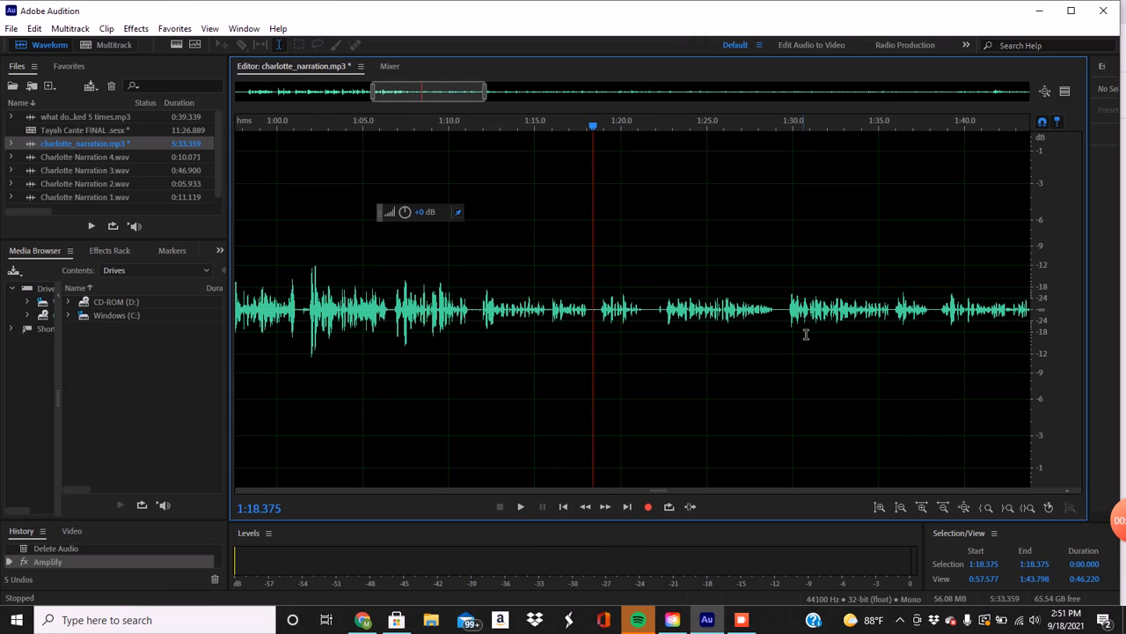
{"action": "key", "text": "m"}
{"action": "key", "text": "space"}
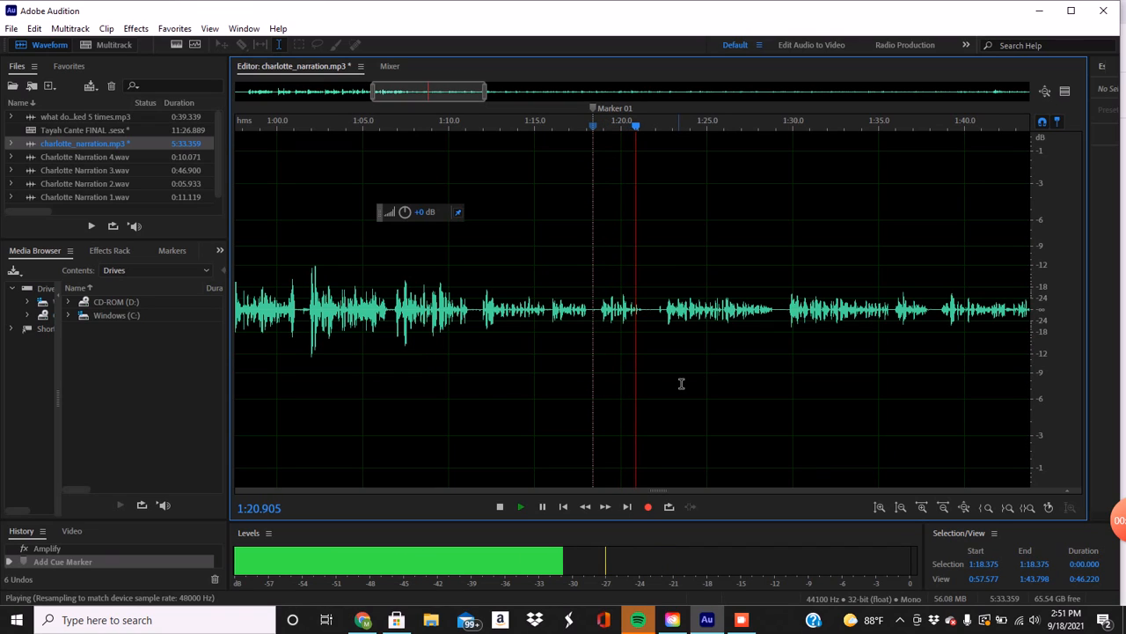
{"action": "key", "text": "space"}
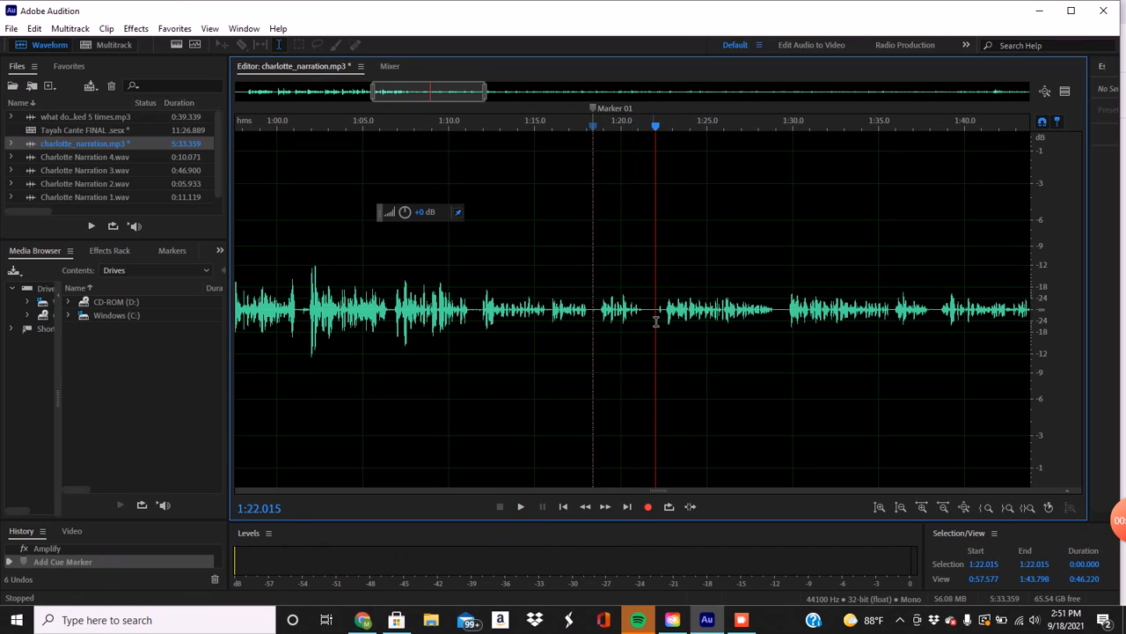
{"action": "left_click", "coordinate": [651, 317]}
{"action": "right_click", "coordinate": [599, 110]}
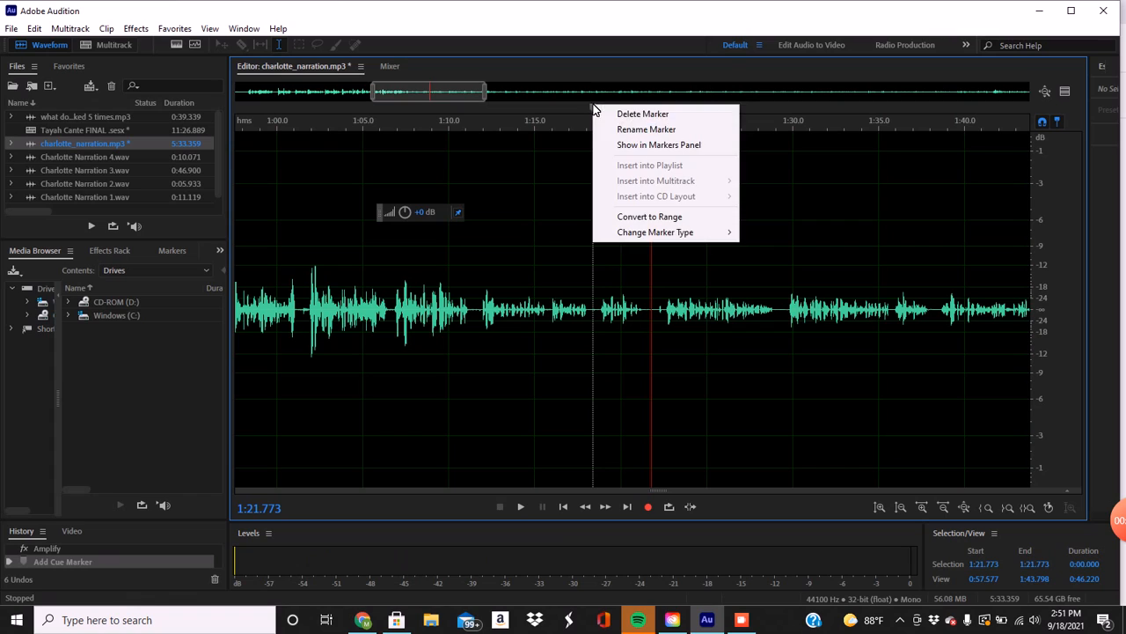
{"action": "left_click", "coordinate": [607, 115]}
Listen from about 1:21.8 and add a marker at 1:21.691 in the pause before the passage.
{"action": "key", "text": "space"}
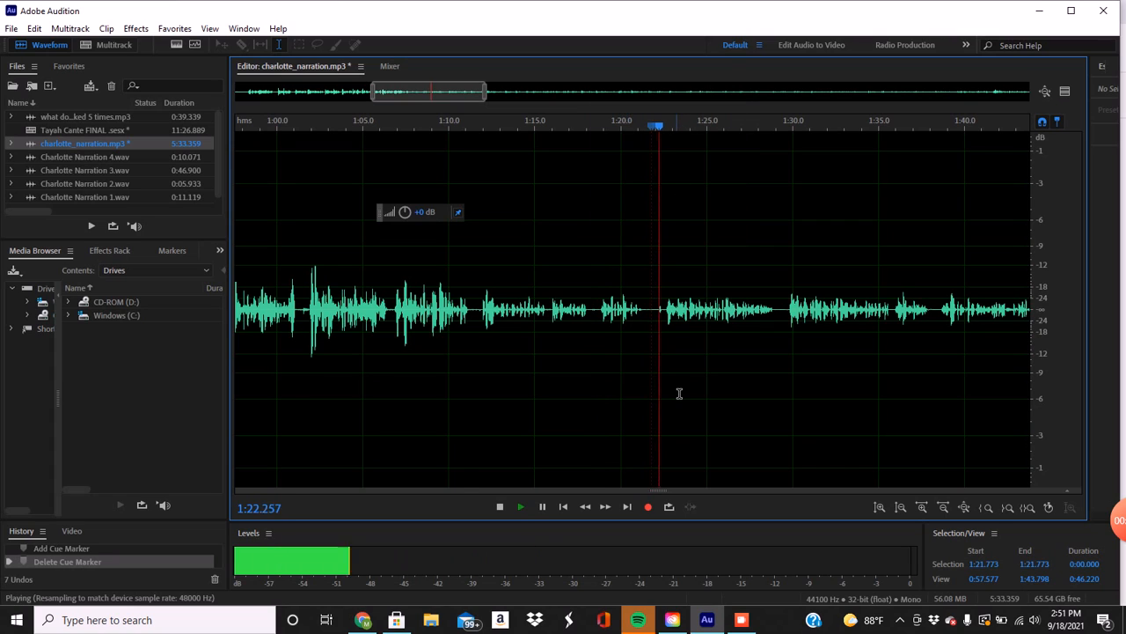
{"action": "key", "text": "space"}
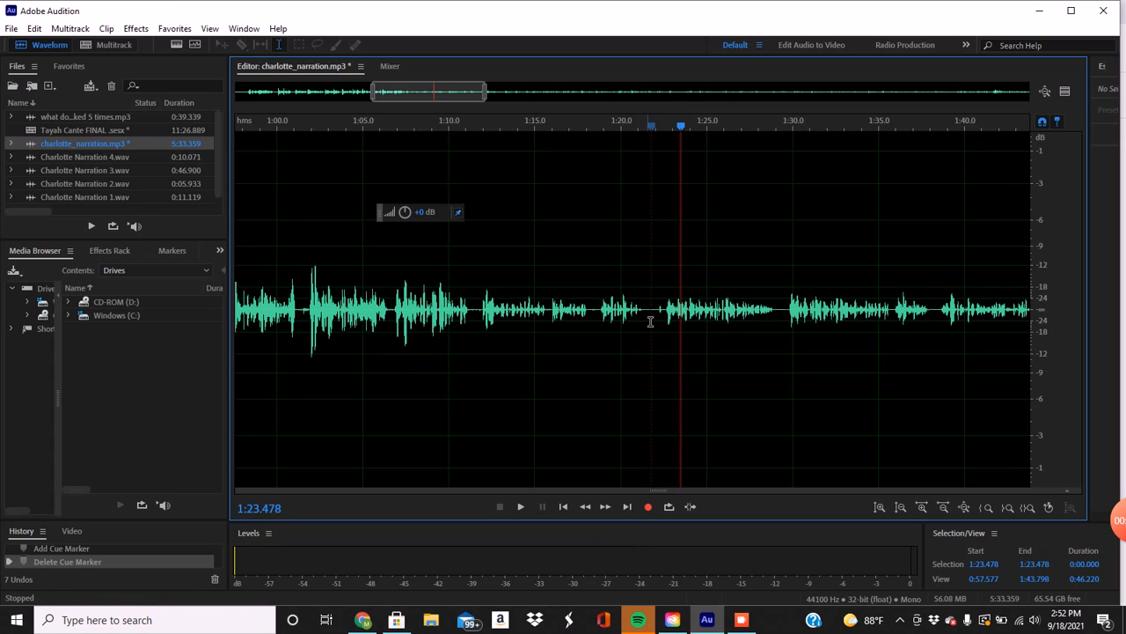
{"action": "left_click", "coordinate": [650, 321]}
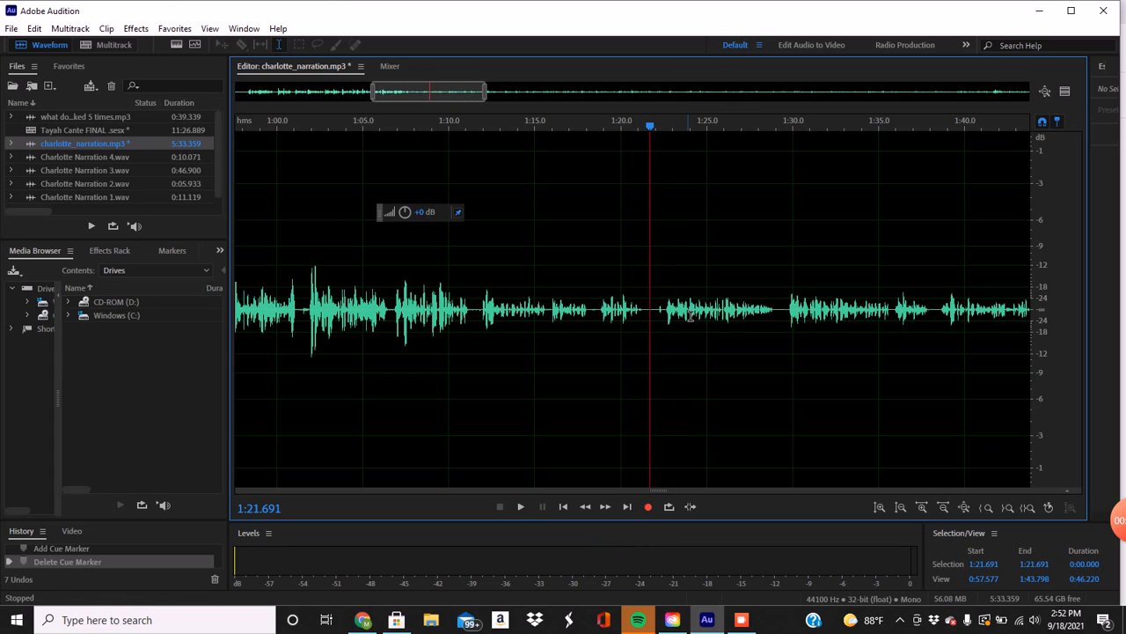
{"action": "key", "text": "m"}
Play the narration from the new marker, and check the Google Docs script for where this passage ends.
{"action": "key", "text": "space"}
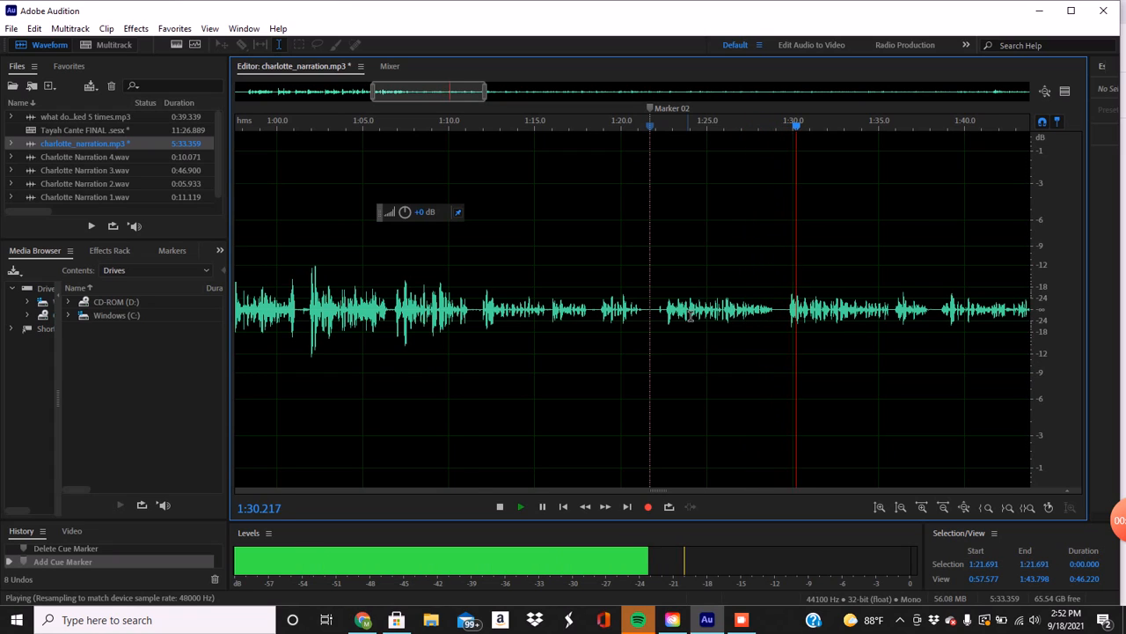
{"action": "key", "text": "space"}
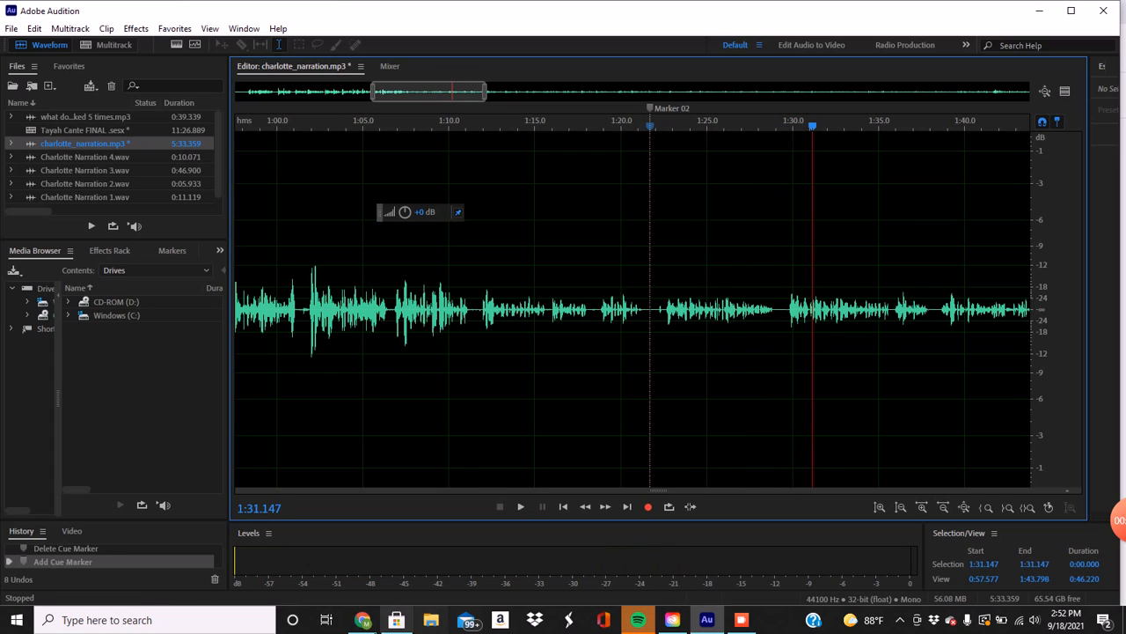
{"action": "left_click", "coordinate": [350, 622]}
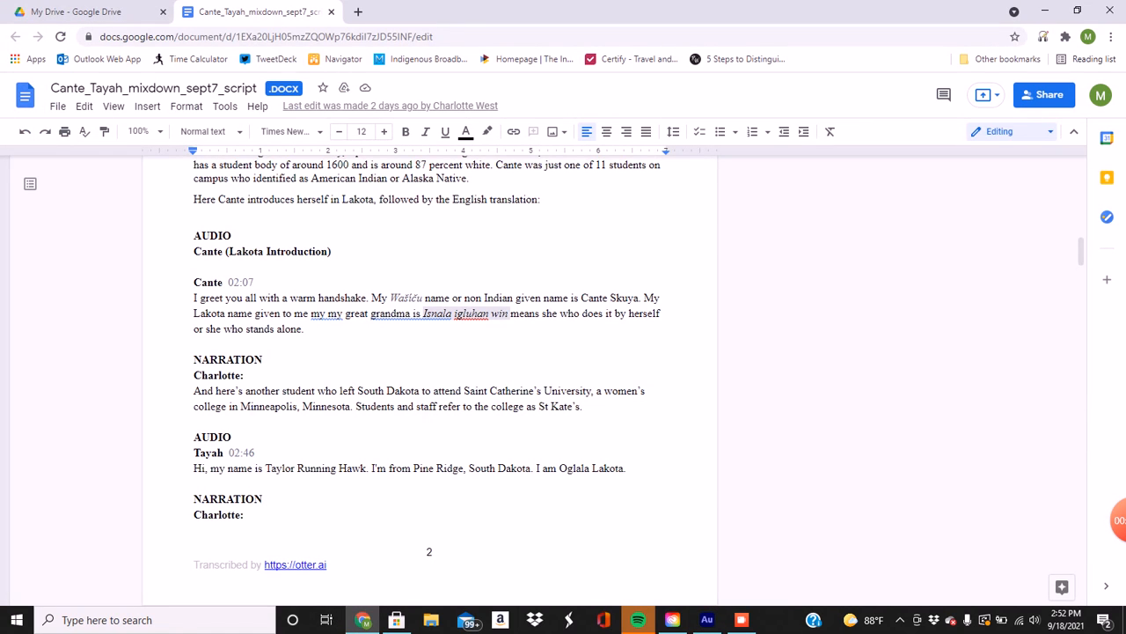
{"action": "scroll", "coordinate": [429, 387], "scroll_direction": "down", "scroll_amount": 4}
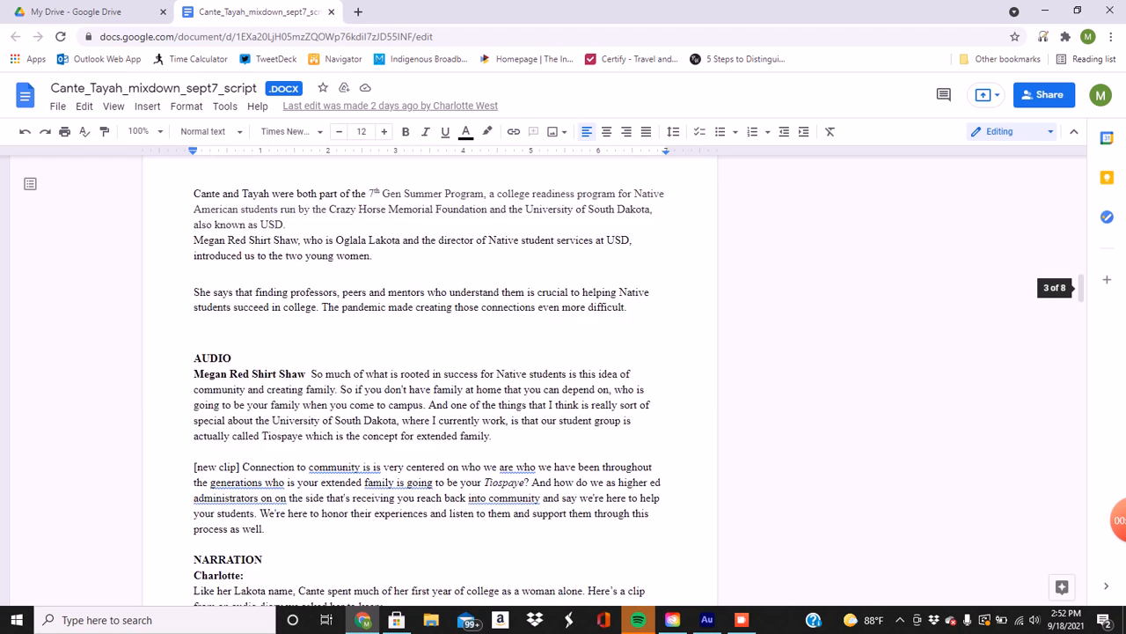
{"action": "scroll", "coordinate": [429, 380], "scroll_direction": "up", "scroll_amount": 1}
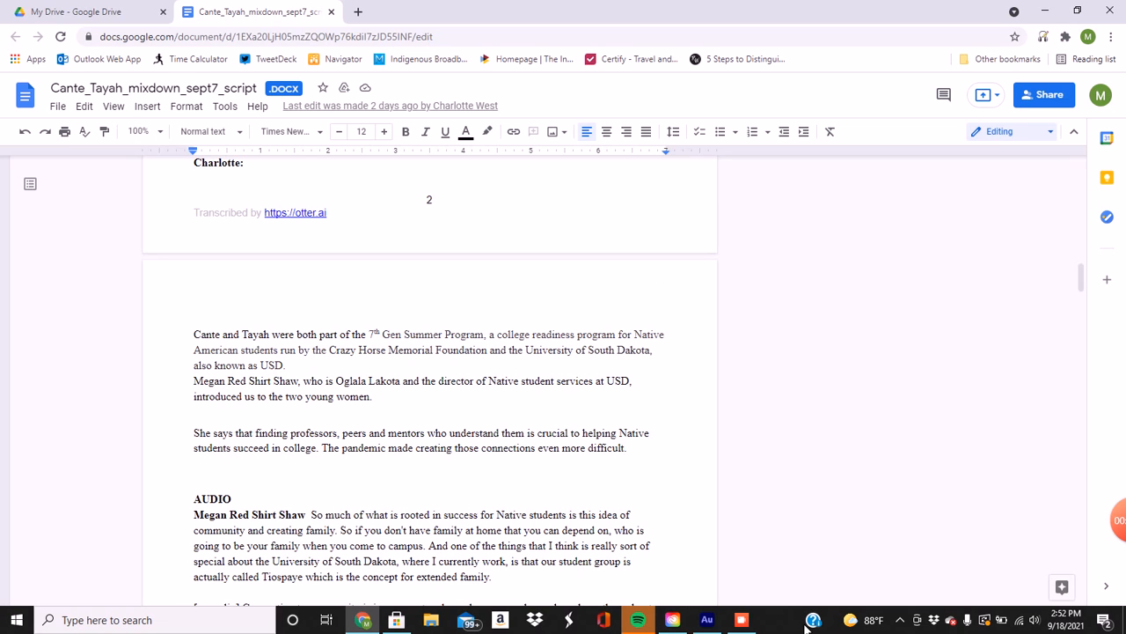
Switch back to Audition and play the narration from about 1:33.9 onward to find the end of the passage.
{"action": "left_click", "coordinate": [707, 619]}
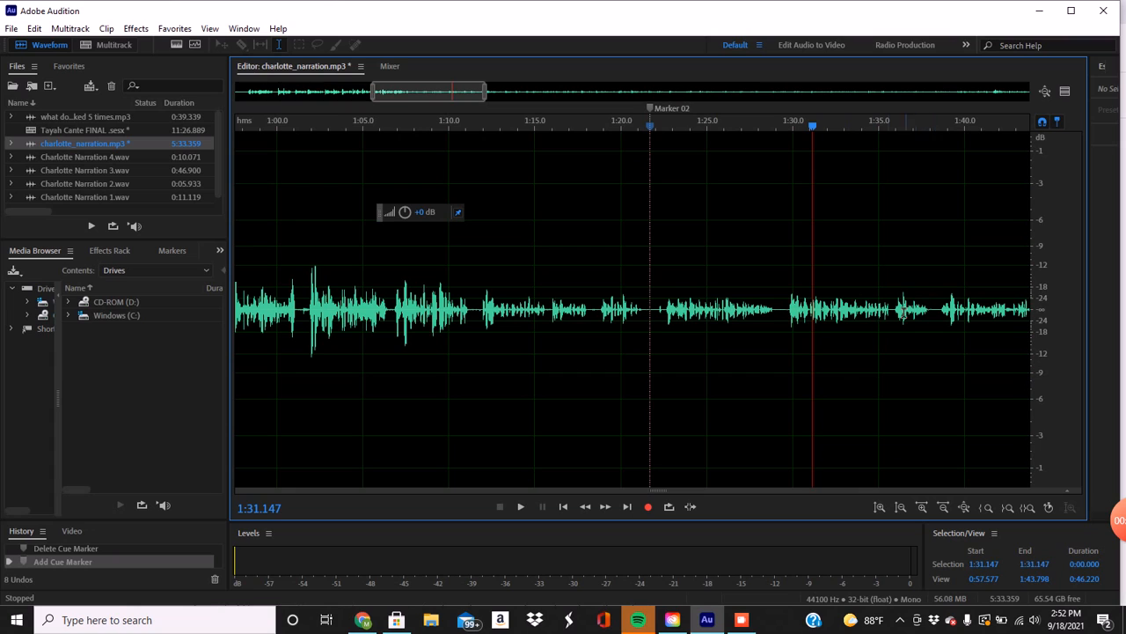
{"action": "left_click", "coordinate": [862, 316]}
{"action": "key", "text": "space"}
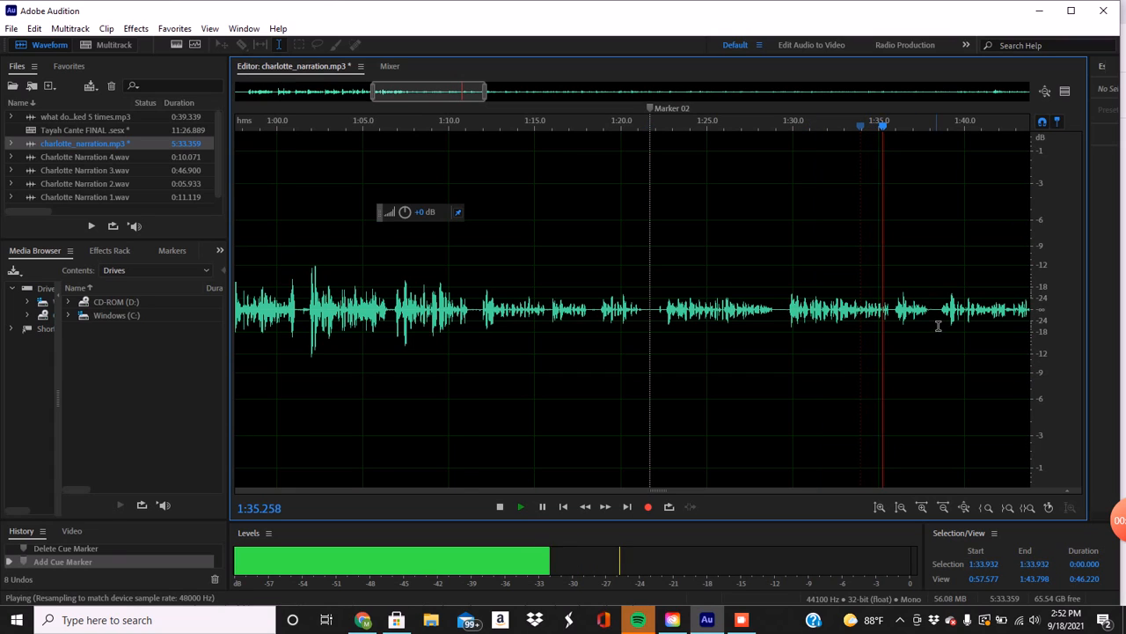
{"action": "left_click", "coordinate": [924, 317]}
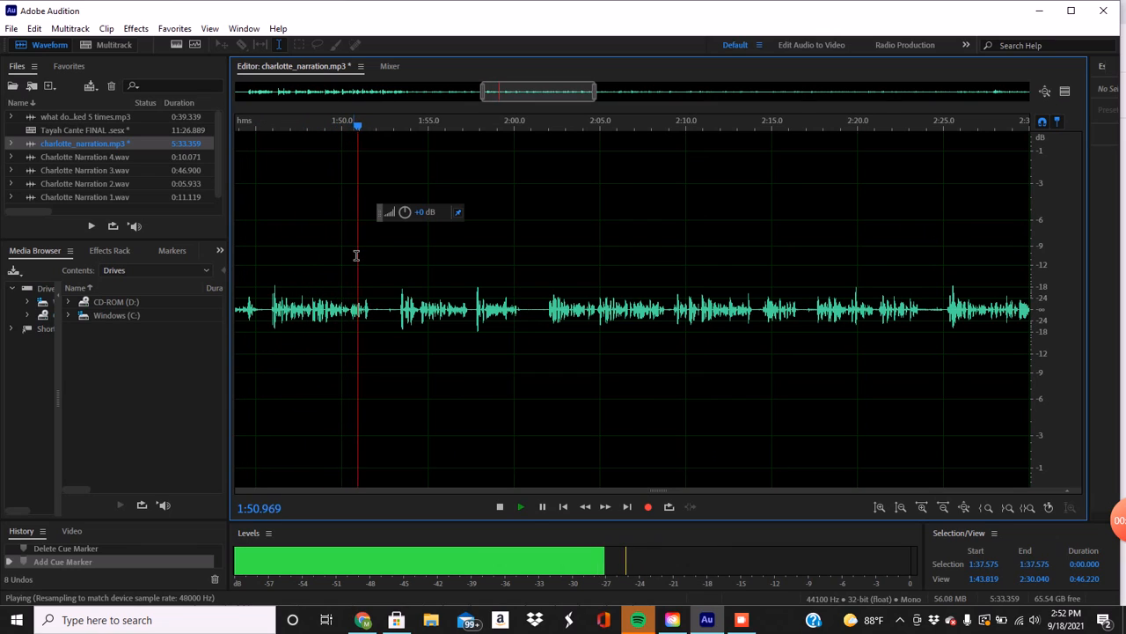
{"action": "key", "text": "space"}
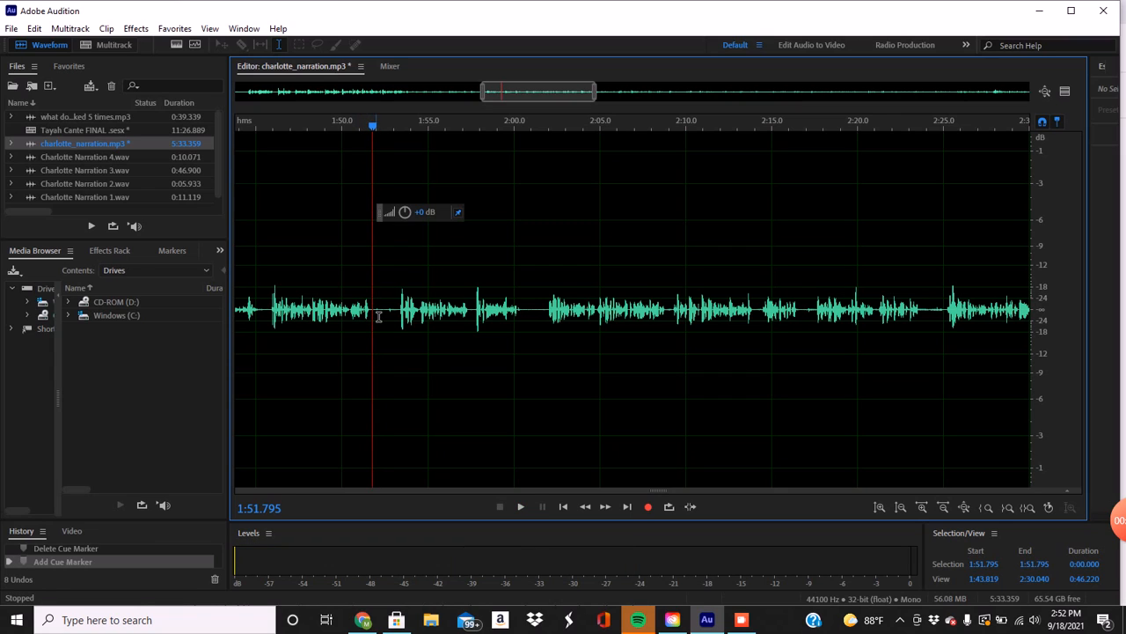
Add a marker at 1:52.089 in the pause after the passage and select the audio back to the marker at 1:21.691.
{"action": "left_click", "coordinate": [380, 317]}
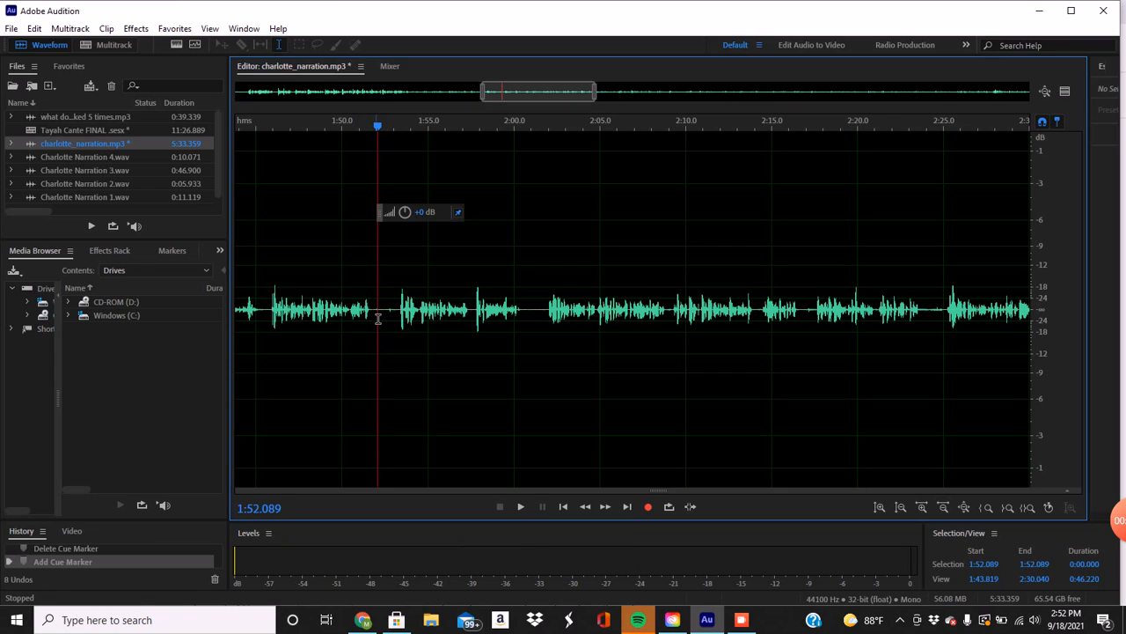
{"action": "key", "text": "m"}
{"action": "left_click_drag", "start_coordinate": [380, 278], "coordinate": [504, 258]}
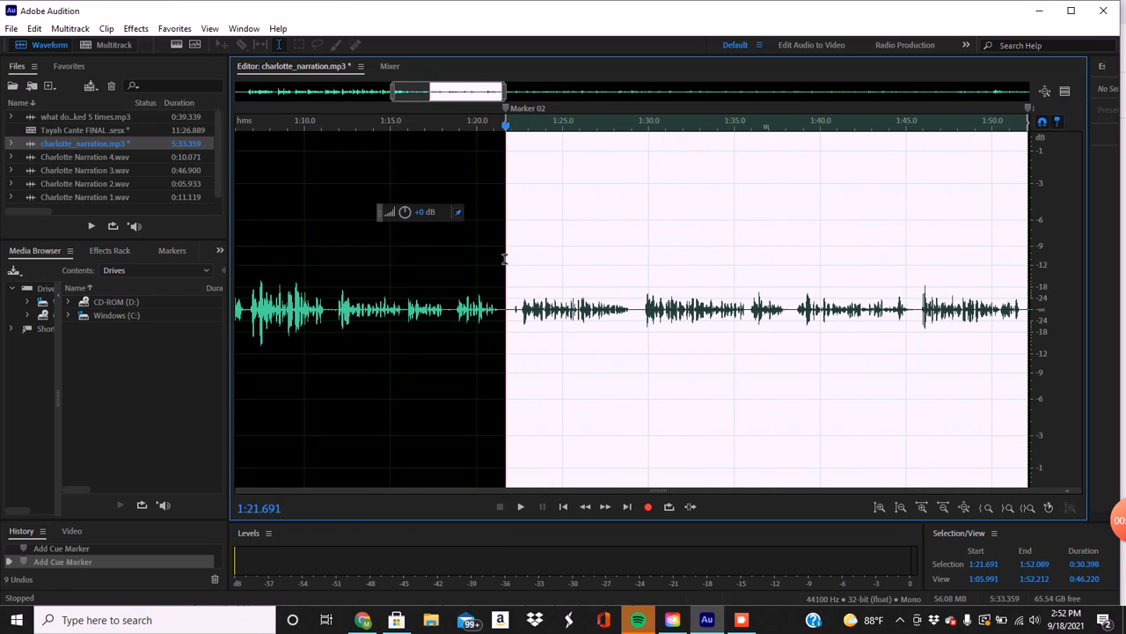
Copy the selected passage to a new file and amplify the whole clip.
{"action": "right_click", "coordinate": [592, 222]}
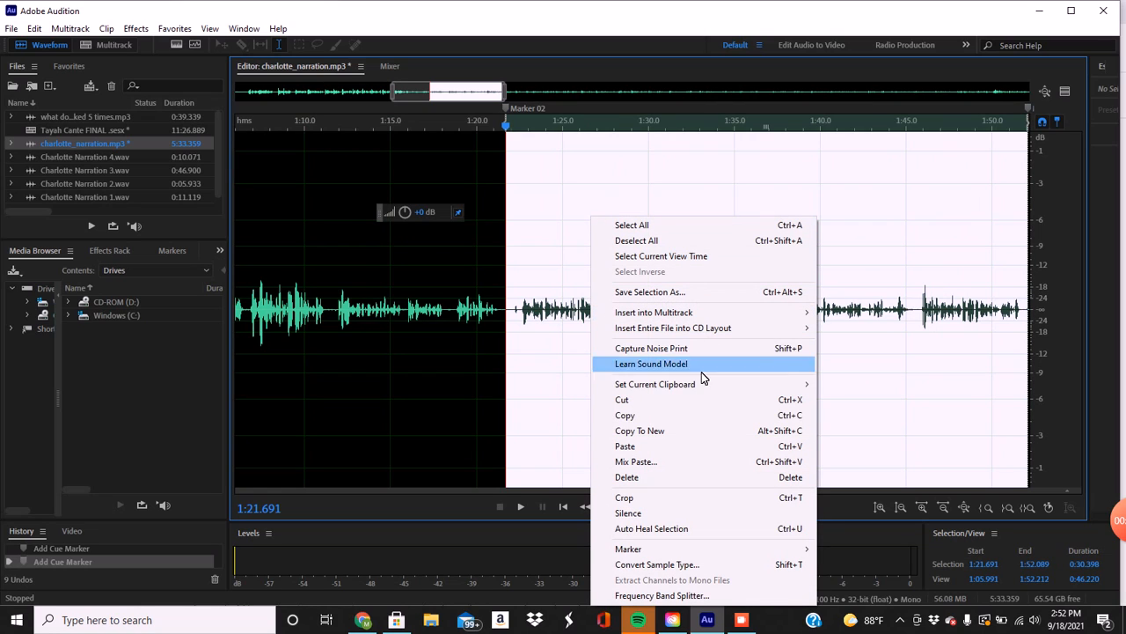
{"action": "left_click", "coordinate": [685, 430]}
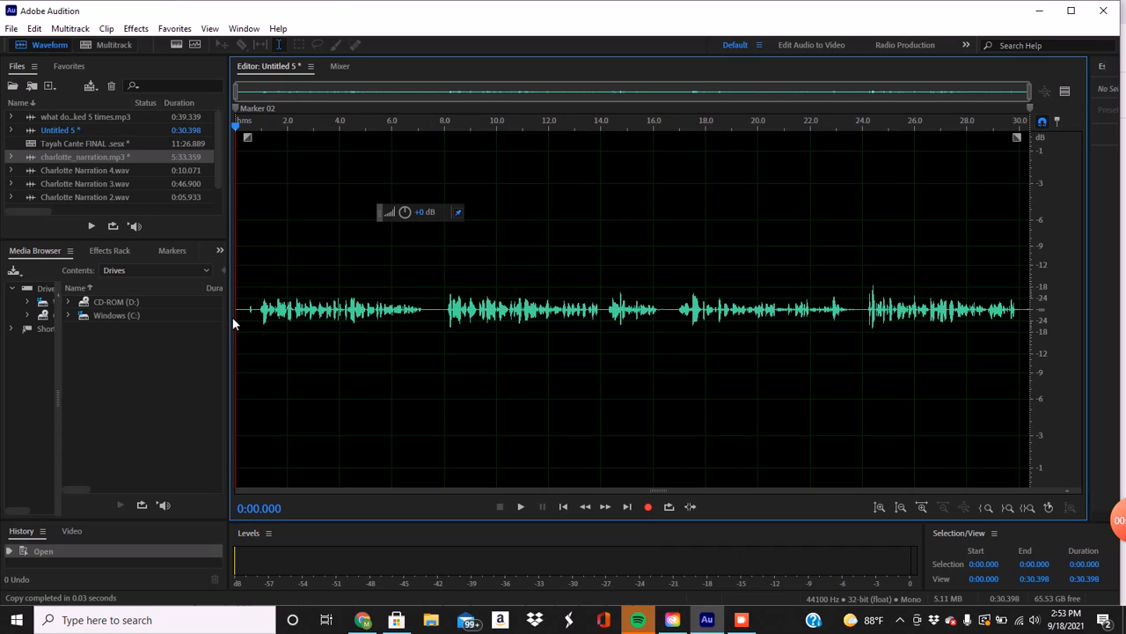
{"action": "left_click_drag", "start_coordinate": [238, 322], "coordinate": [1025, 325]}
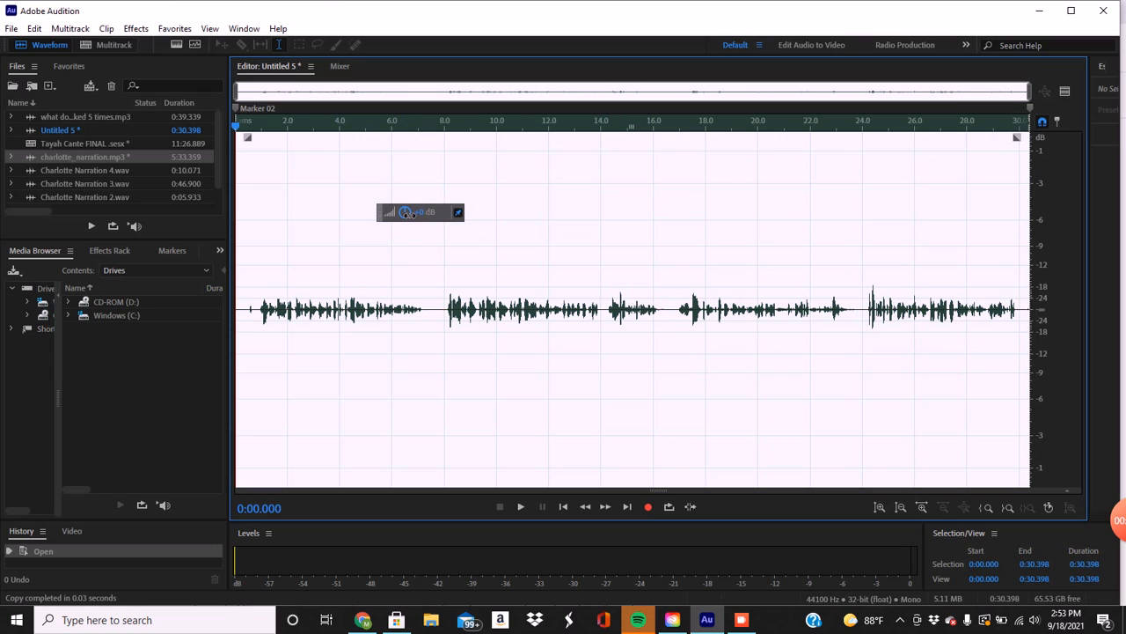
{"action": "left_click_drag", "start_coordinate": [408, 214], "coordinate": [442, 219]}
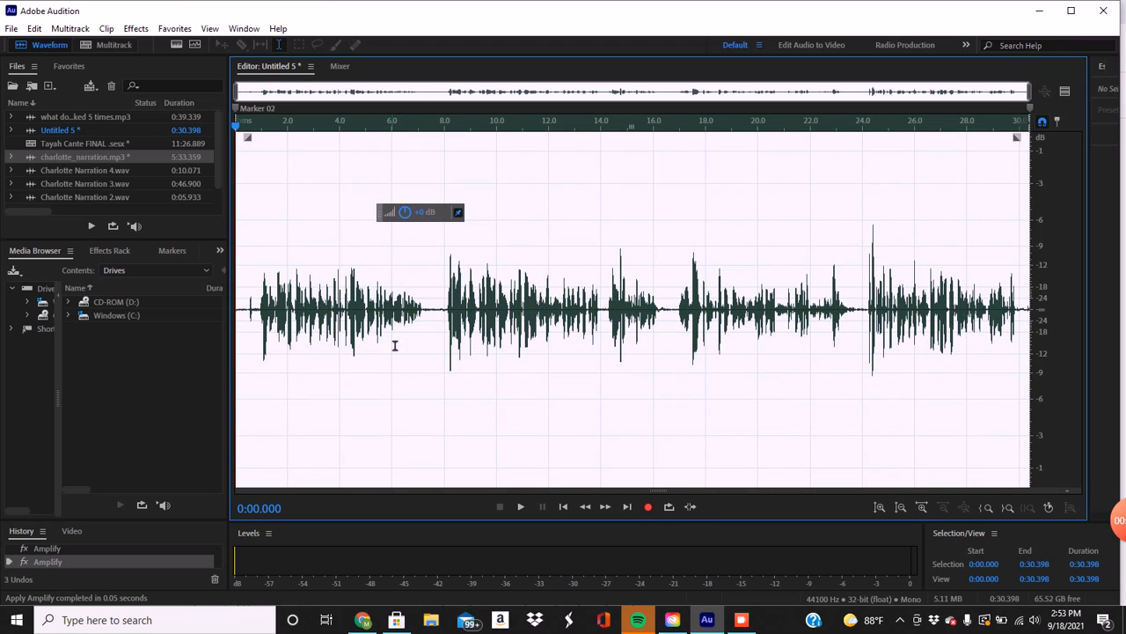
Play the amplified clip from near its beginning to check the loudness.
{"action": "left_click", "coordinate": [247, 355]}
{"action": "key", "text": "space"}
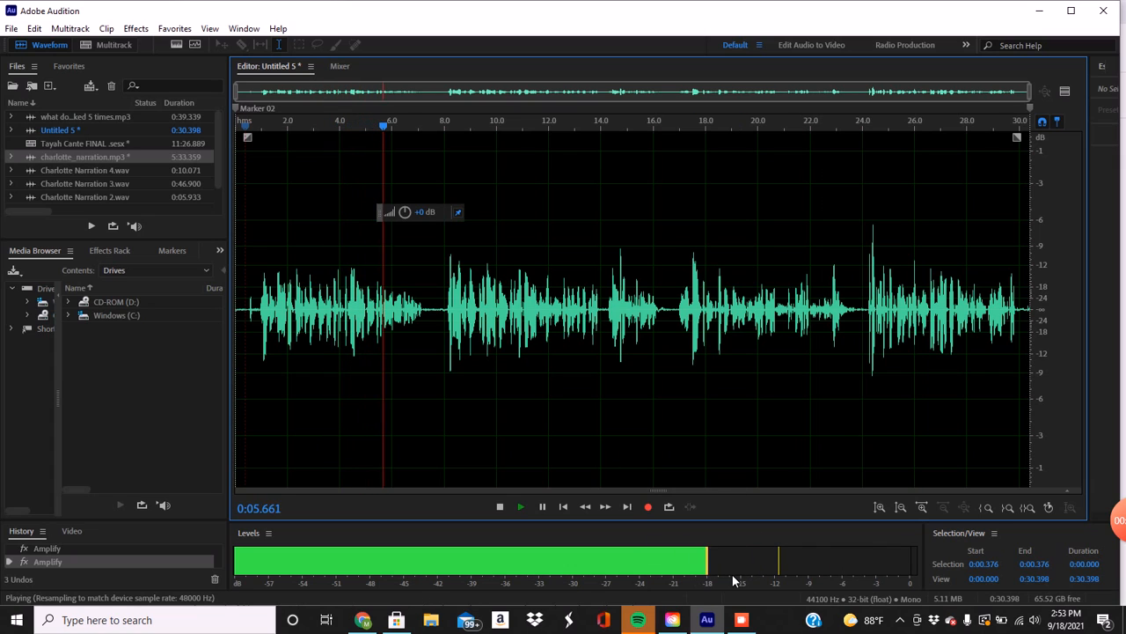
{"action": "key", "text": "space"}
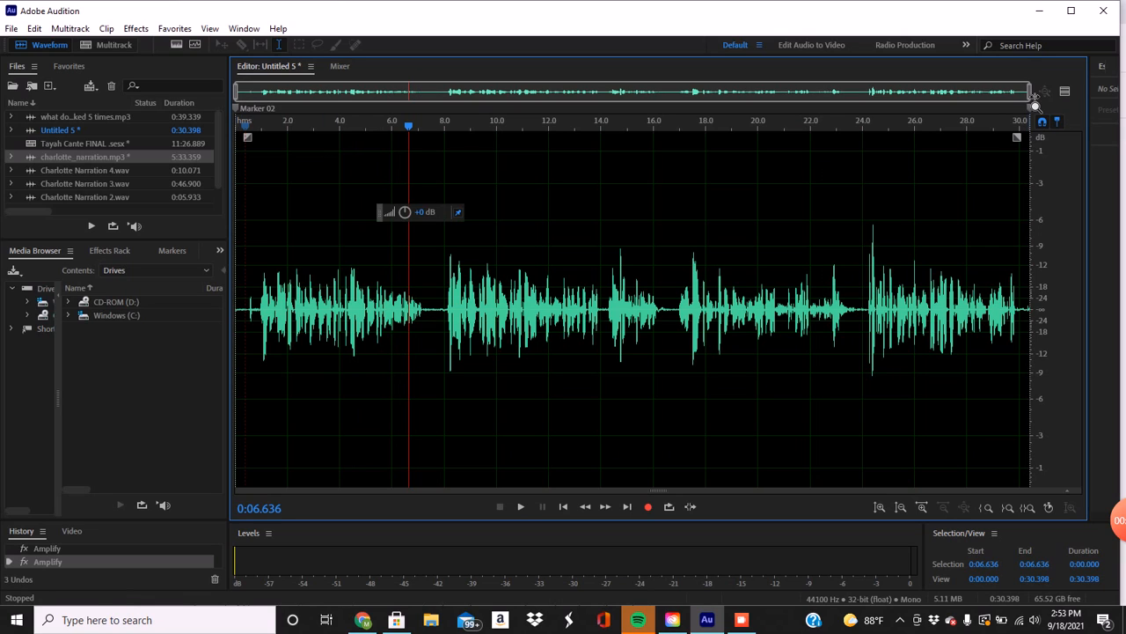
Listen to the clip's opening and delete the short noise before the speech, between 0:00.502 and 0:00.670.
{"action": "left_click_drag", "start_coordinate": [1031, 97], "coordinate": [688, 96]}
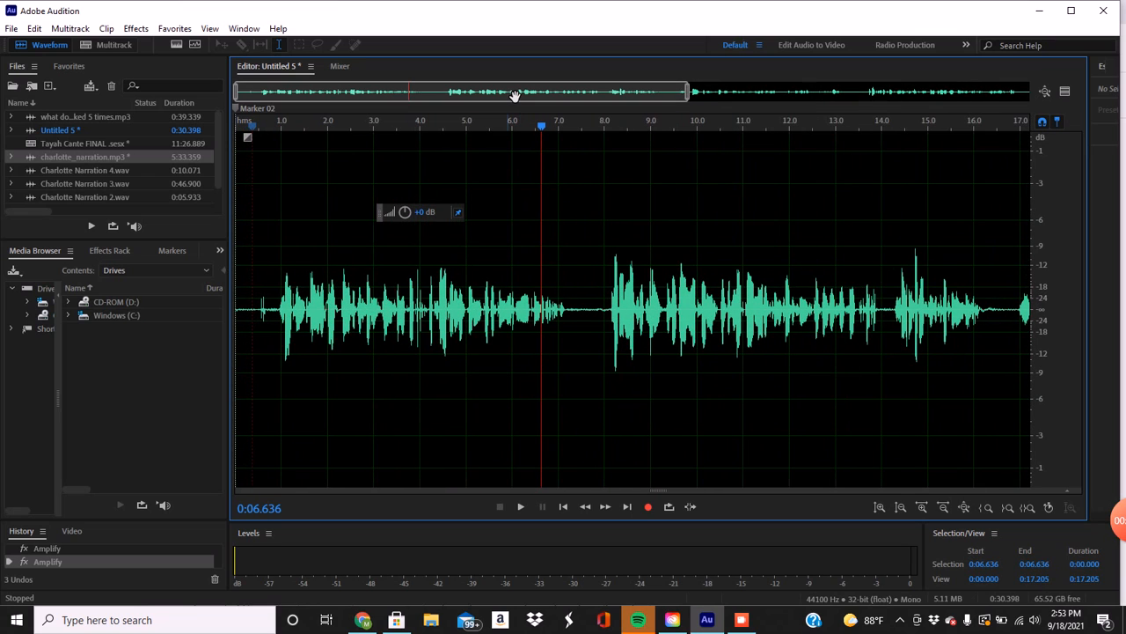
{"action": "left_click", "coordinate": [250, 328]}
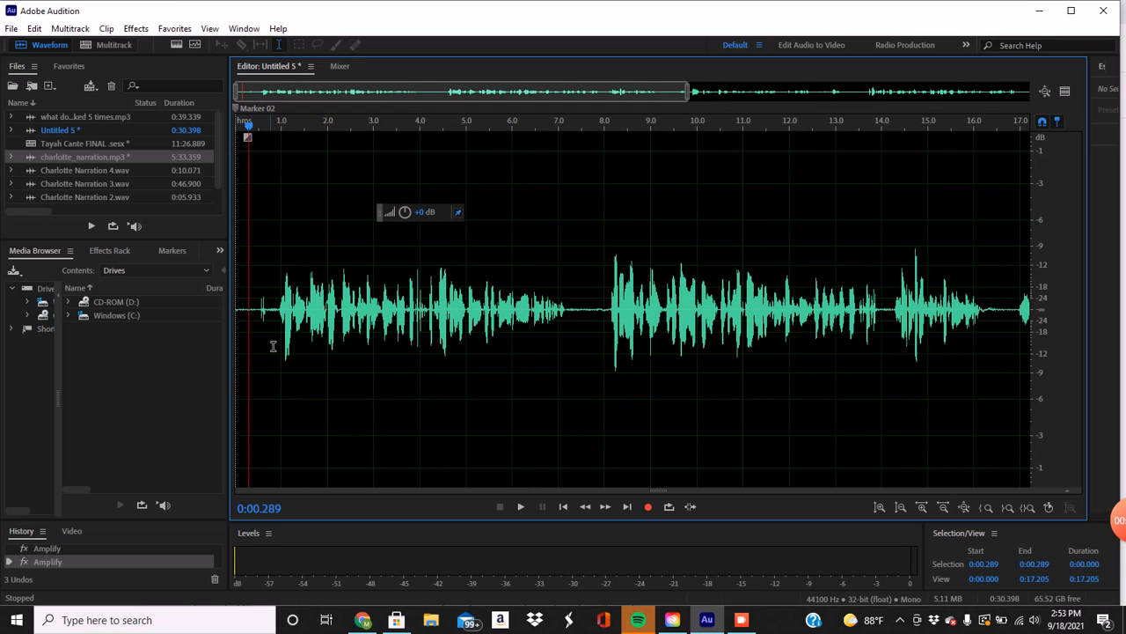
{"action": "key", "text": "space"}
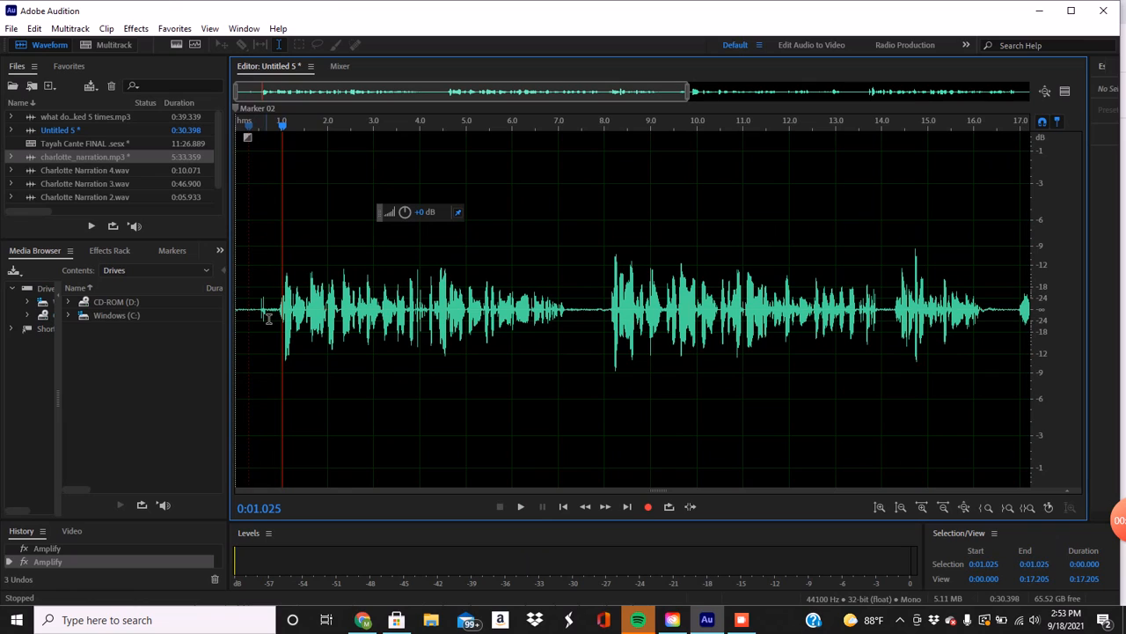
{"action": "left_click_drag", "start_coordinate": [267, 317], "coordinate": [261, 318]}
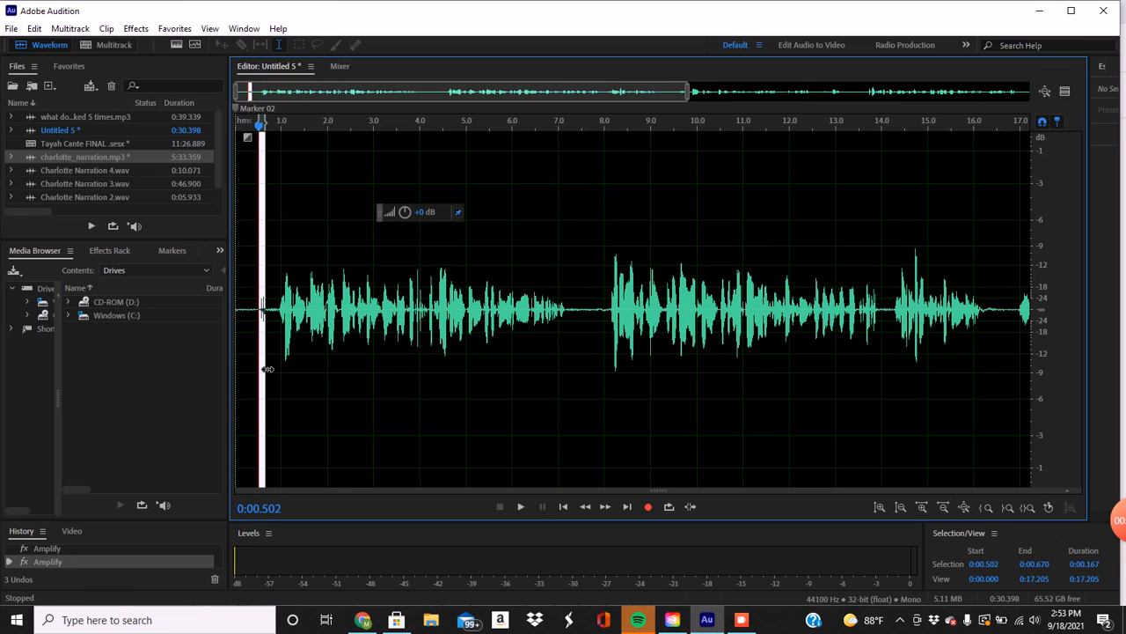
{"action": "key", "text": "Delete"}
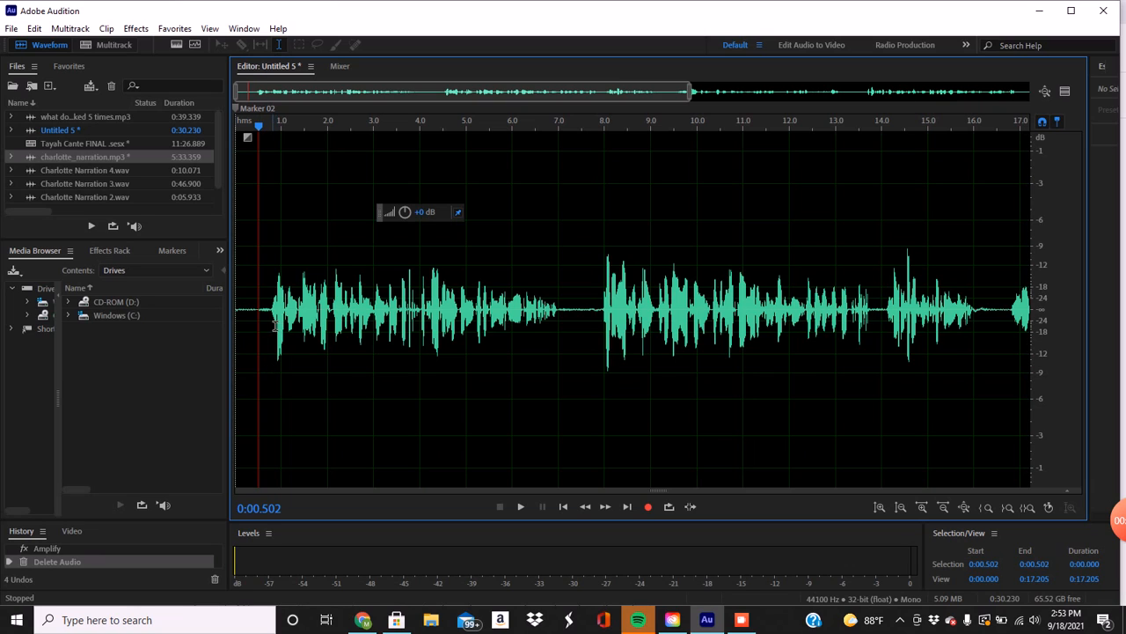
Apply a Fade In to the clip's opening silence from 0:00.000 to 0:00.777.
{"action": "left_click_drag", "start_coordinate": [274, 326], "coordinate": [132, 391]}
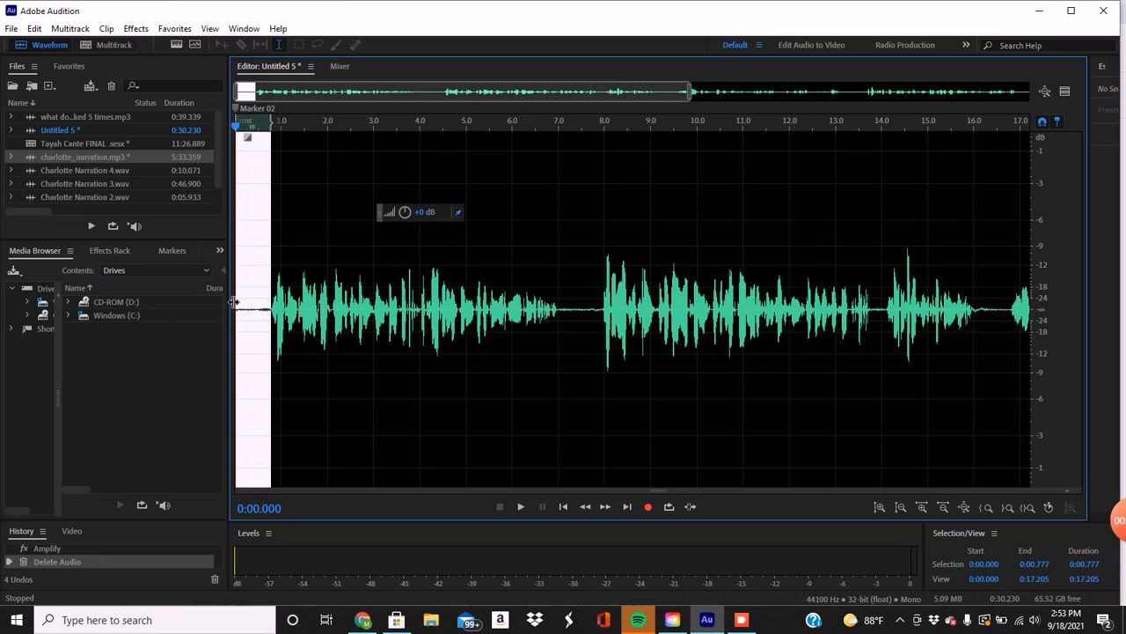
{"action": "left_click", "coordinate": [136, 28]}
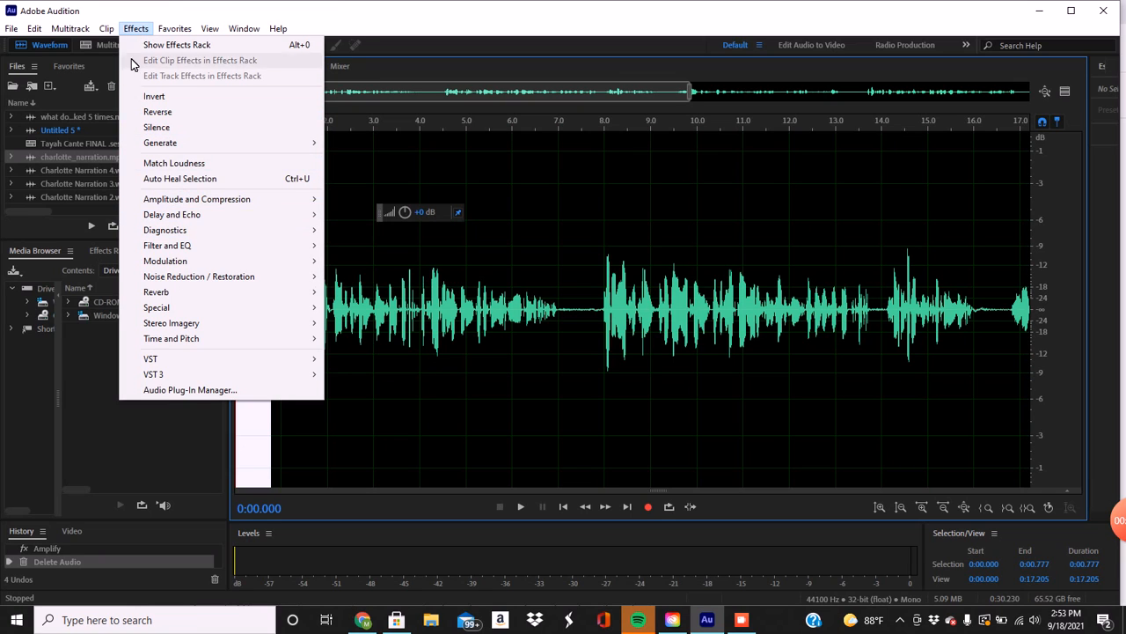
{"action": "mouse_move", "coordinate": [107, 29]}
{"action": "mouse_move", "coordinate": [172, 33]}
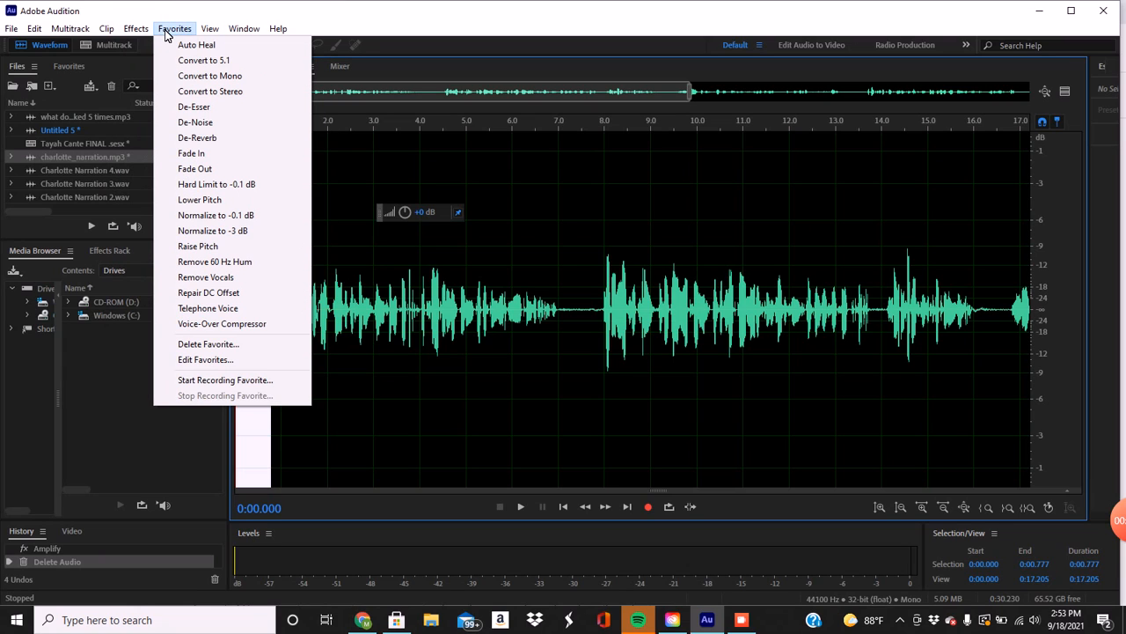
{"action": "left_click", "coordinate": [202, 154]}
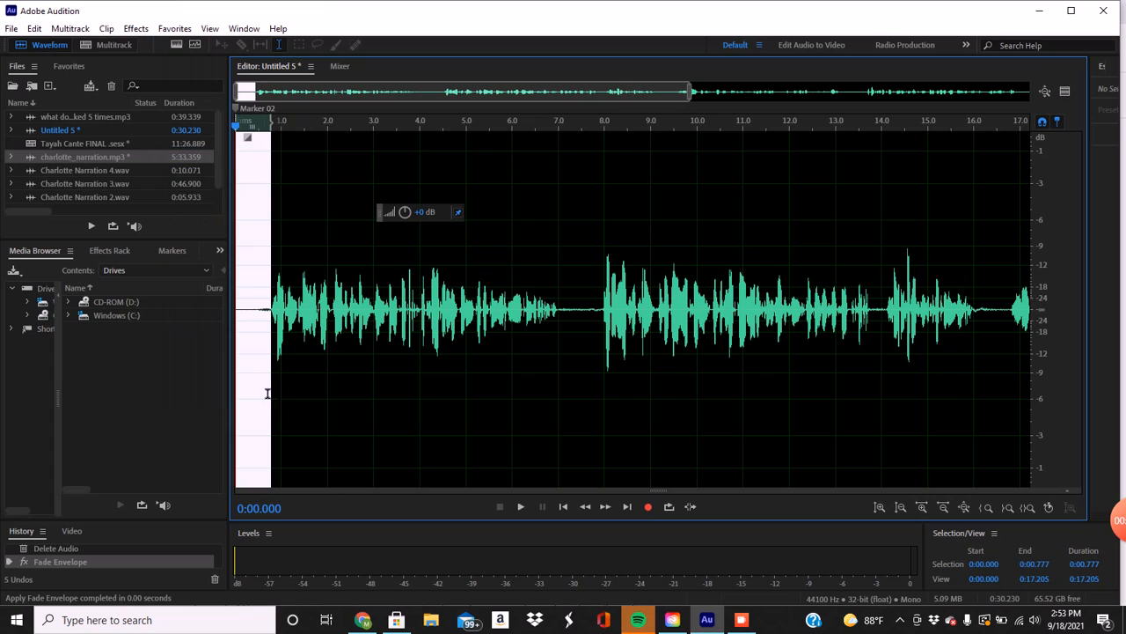
Play the clip from its very start to check the faded opening.
{"action": "left_click", "coordinate": [247, 374]}
{"action": "key", "text": "Home"}
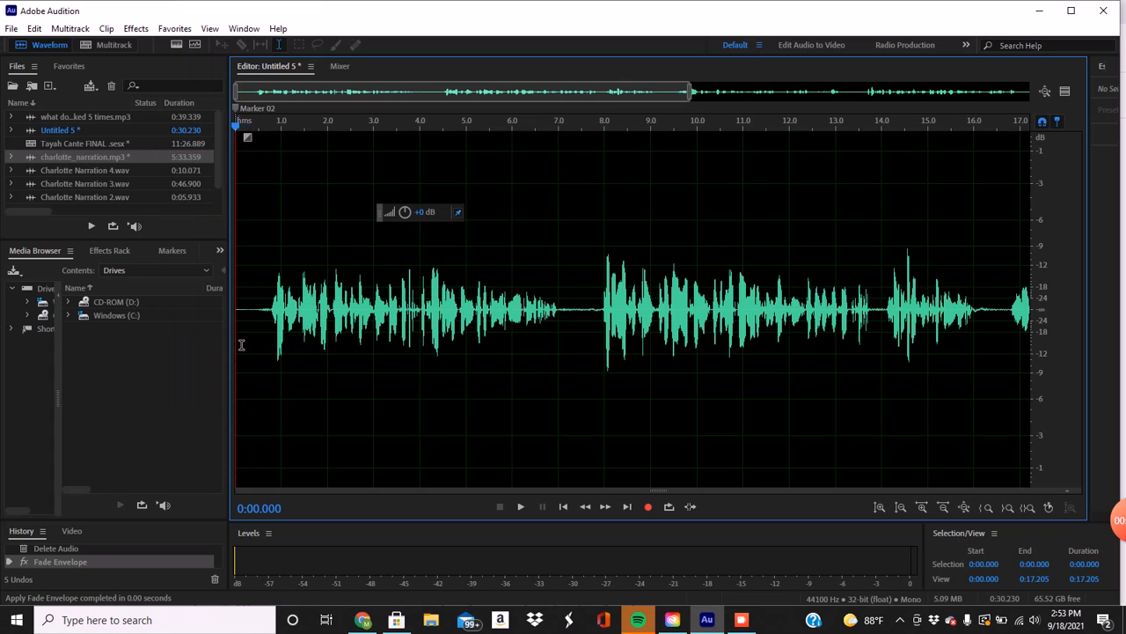
{"action": "key", "text": "space"}
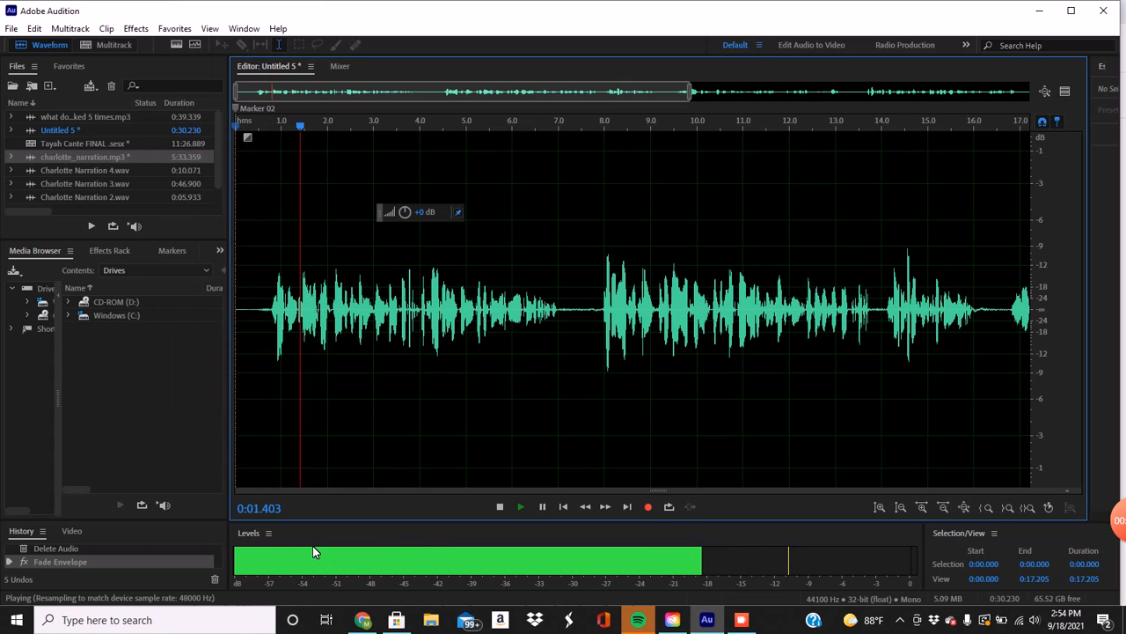
{"action": "key", "text": "space"}
{"action": "scroll", "coordinate": [436, 426], "scroll_direction": "down", "scroll_amount": 2}
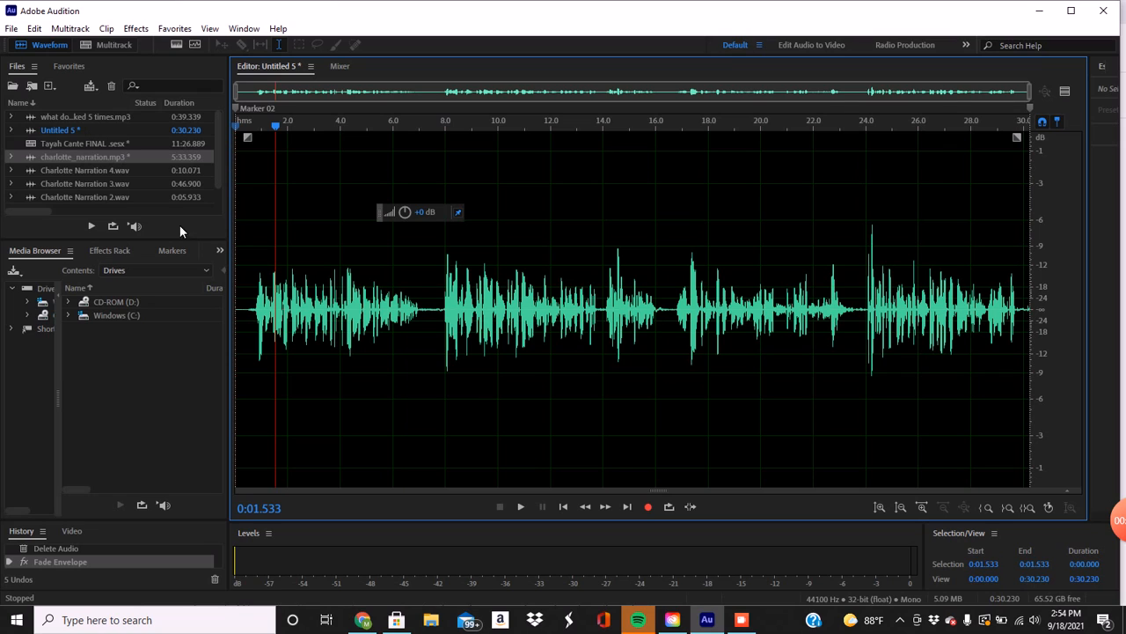
Save the clip on the Desktop as Charlotte narration 5.wav in Wave PCM format.
{"action": "left_click", "coordinate": [11, 28]}
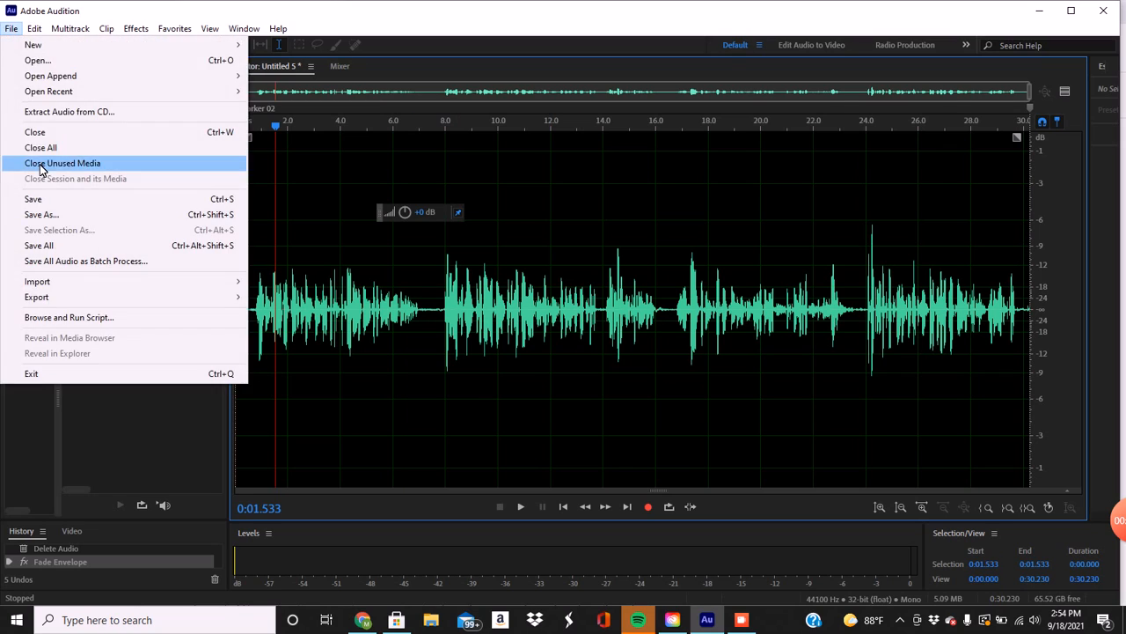
{"action": "left_click", "coordinate": [44, 220]}
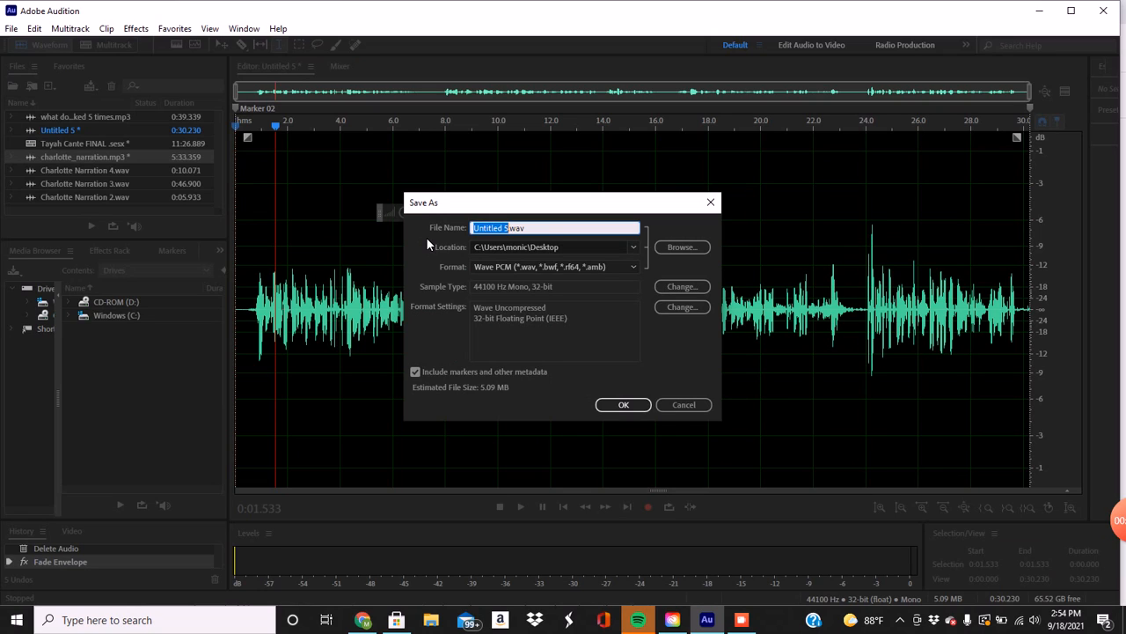
{"action": "type", "text": "Charlotte narration 5"}
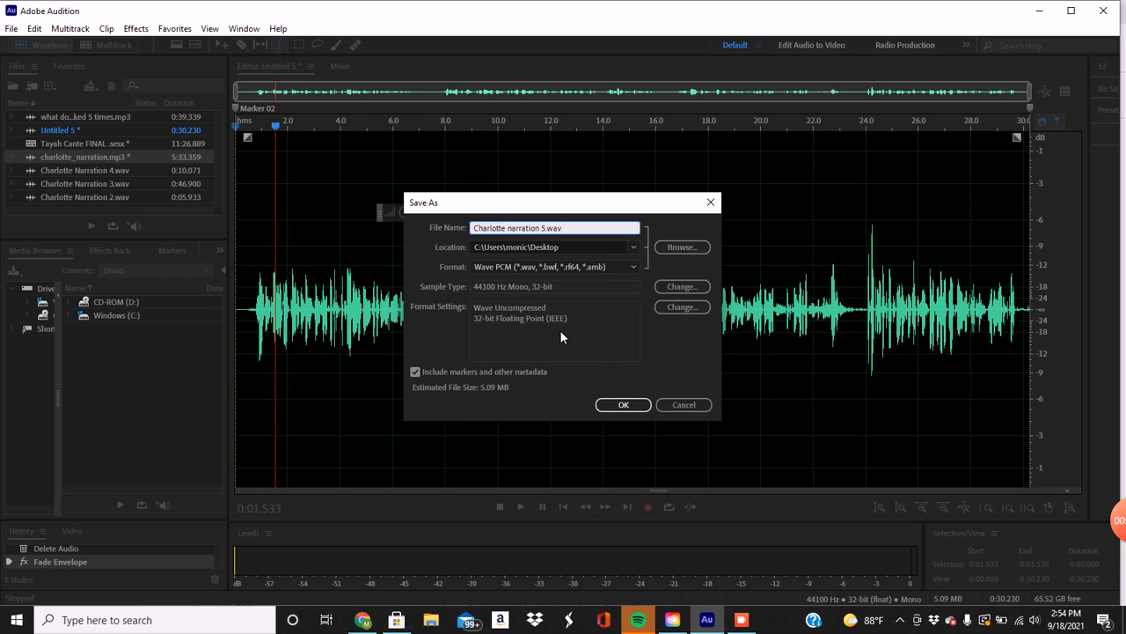
{"action": "left_click", "coordinate": [623, 404]}
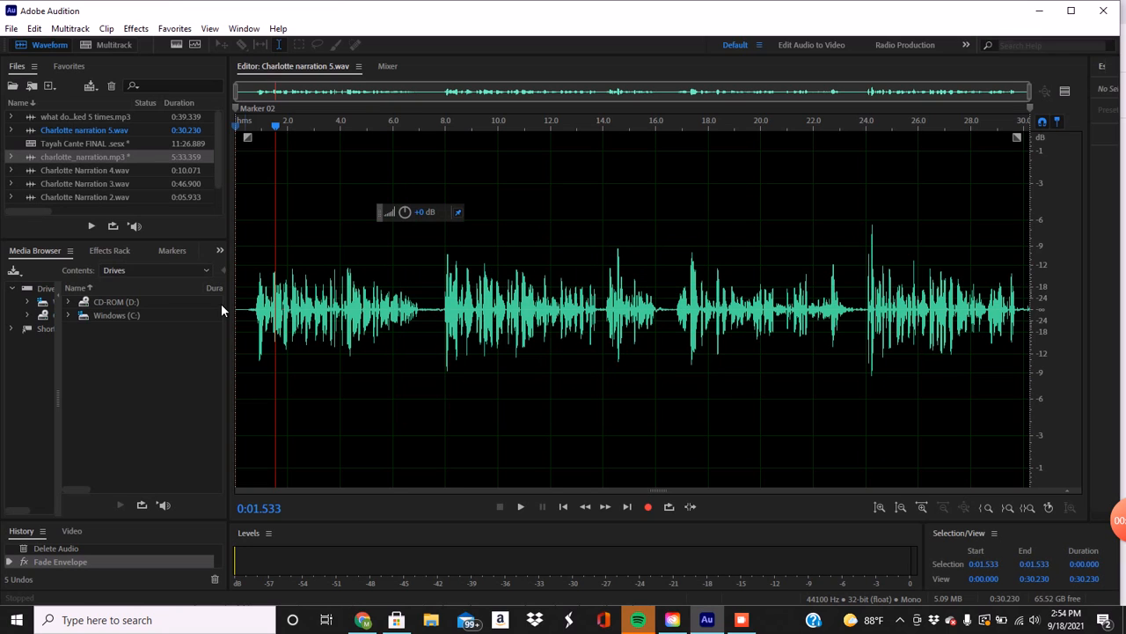
Open the FINAL multitrack session and move the second clip on Track 1 later to start at about 0:23.7.
{"action": "double_click", "coordinate": [32, 143]}
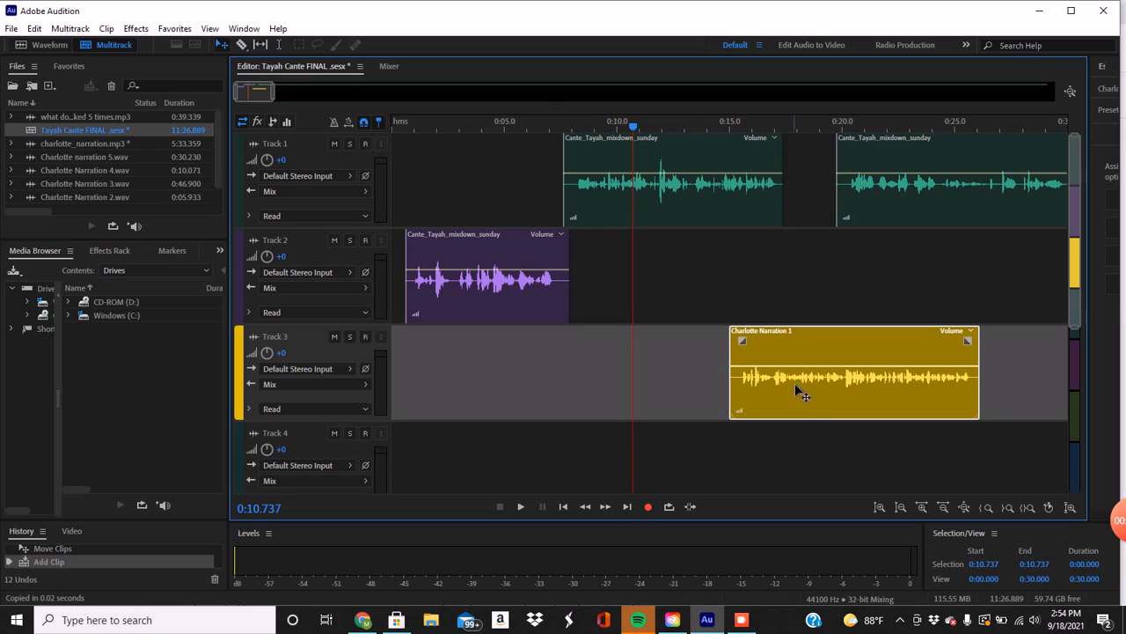
{"action": "left_click", "coordinate": [850, 353]}
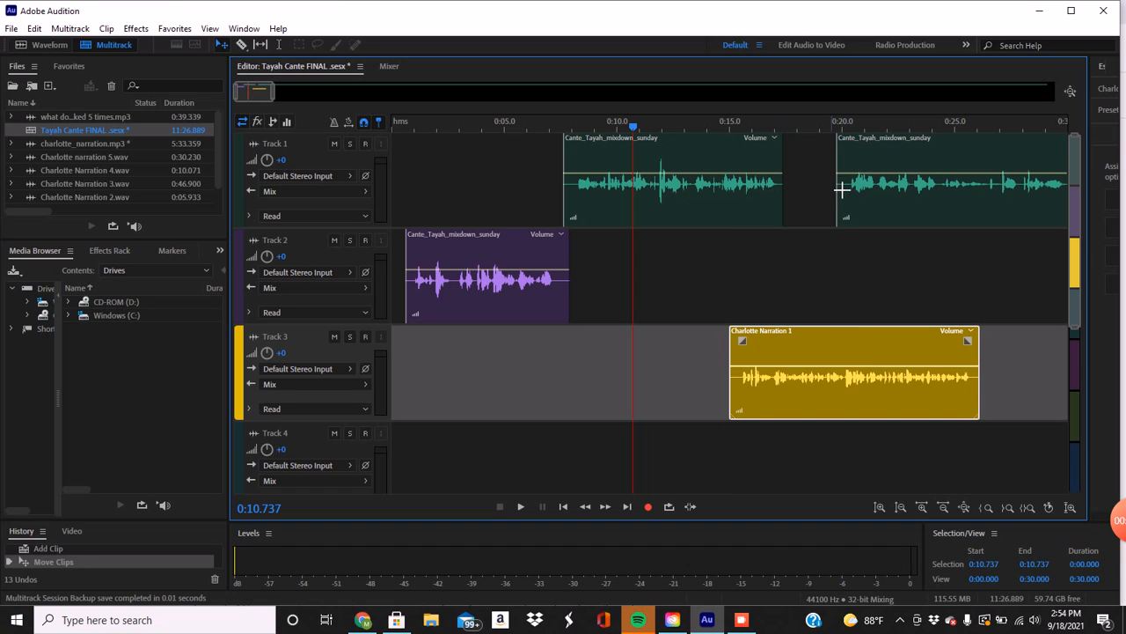
{"action": "left_click_drag", "start_coordinate": [863, 165], "coordinate": [953, 167]}
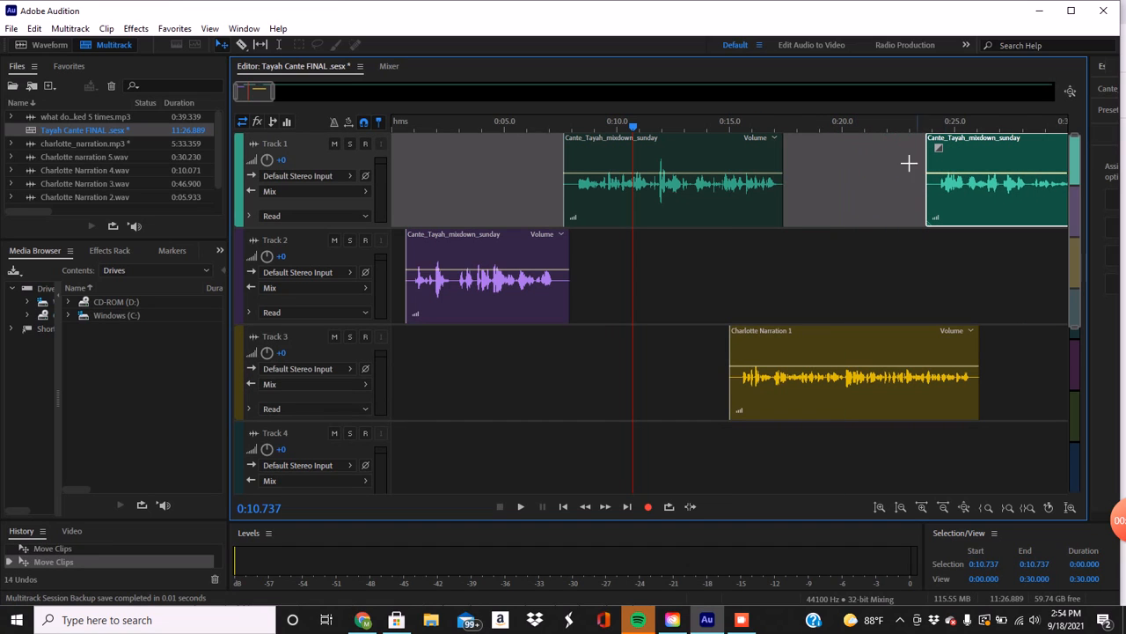
Split the moved Track 1 clip in its pause at about 0:39 and move the first part to Track 2, starting at about 0:27.3.
{"action": "left_click_drag", "start_coordinate": [260, 92], "coordinate": [283, 102]}
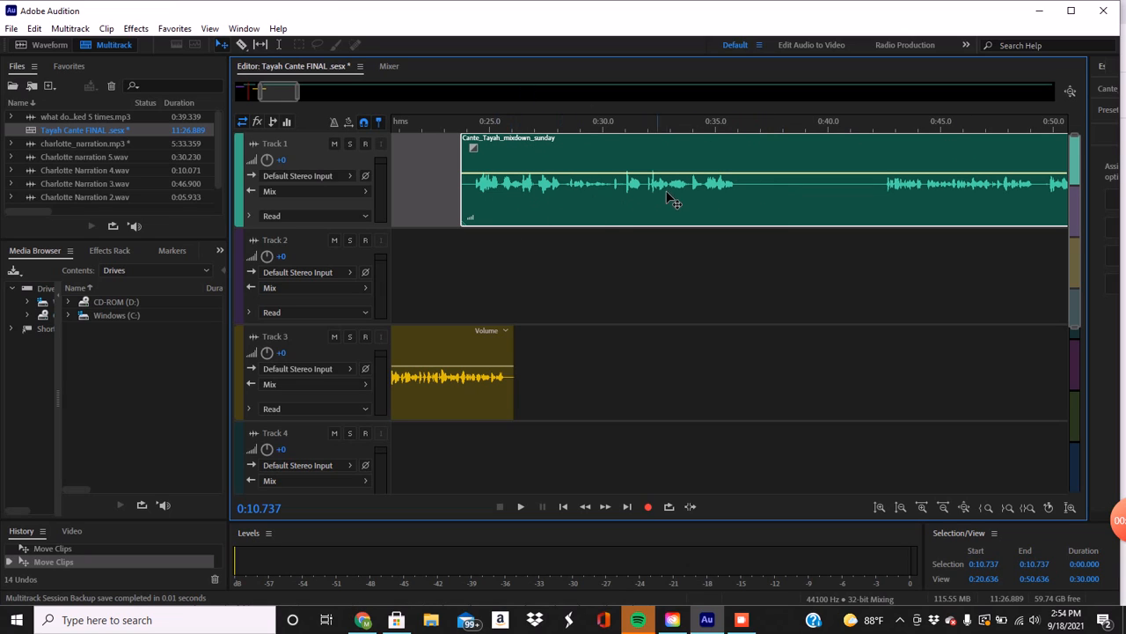
{"action": "left_click", "coordinate": [243, 46]}
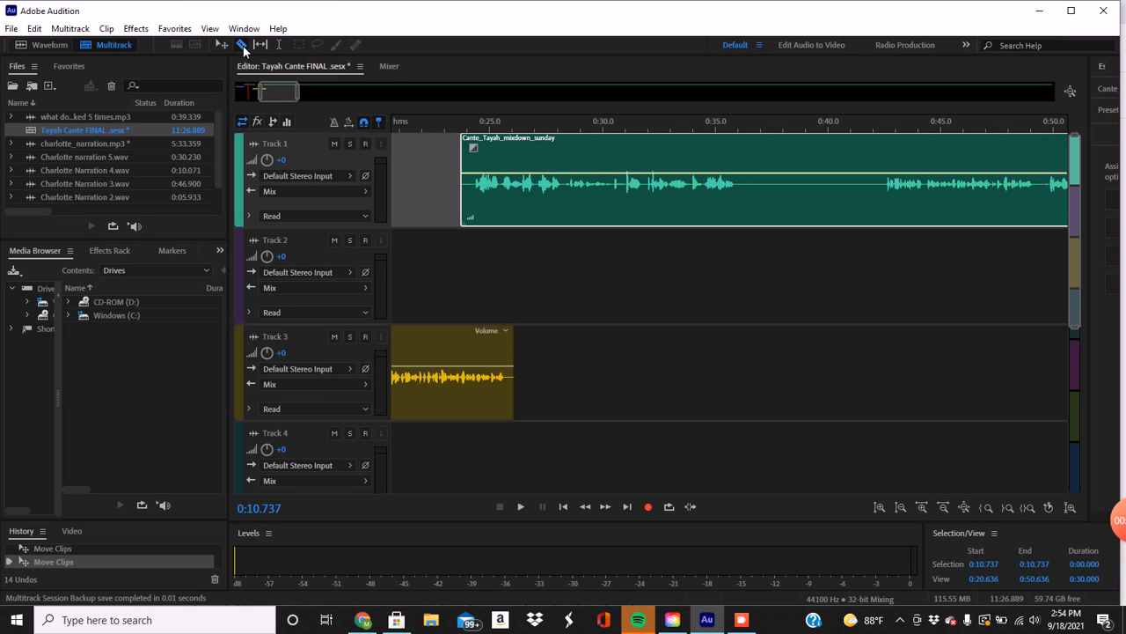
{"action": "left_click", "coordinate": [809, 211]}
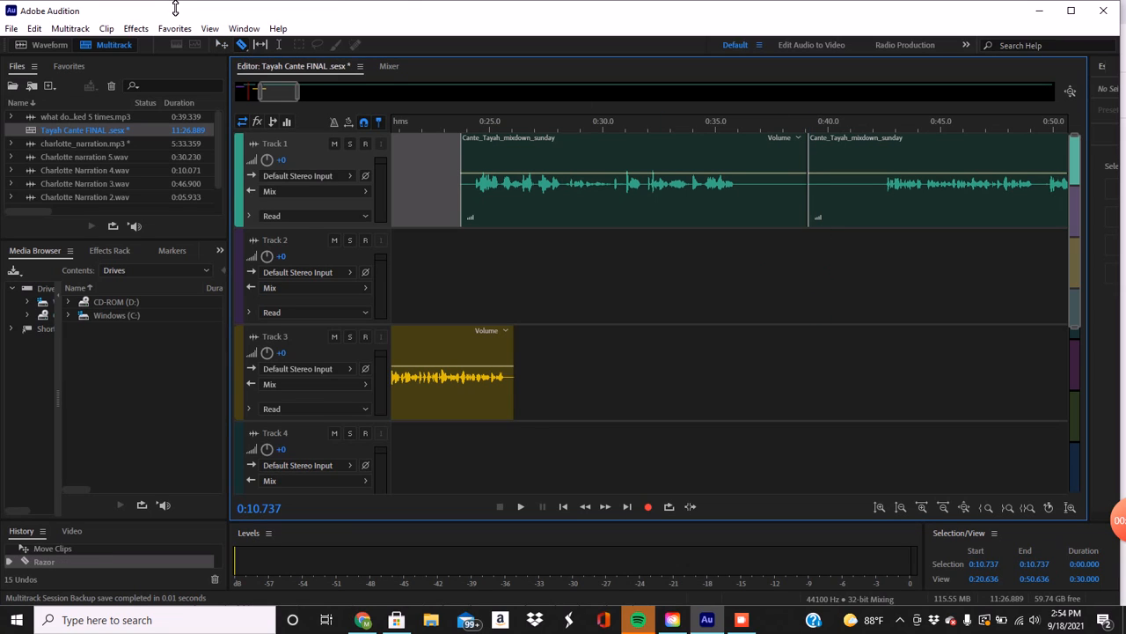
{"action": "left_click", "coordinate": [221, 46]}
{"action": "left_click_drag", "start_coordinate": [759, 176], "coordinate": [778, 299]}
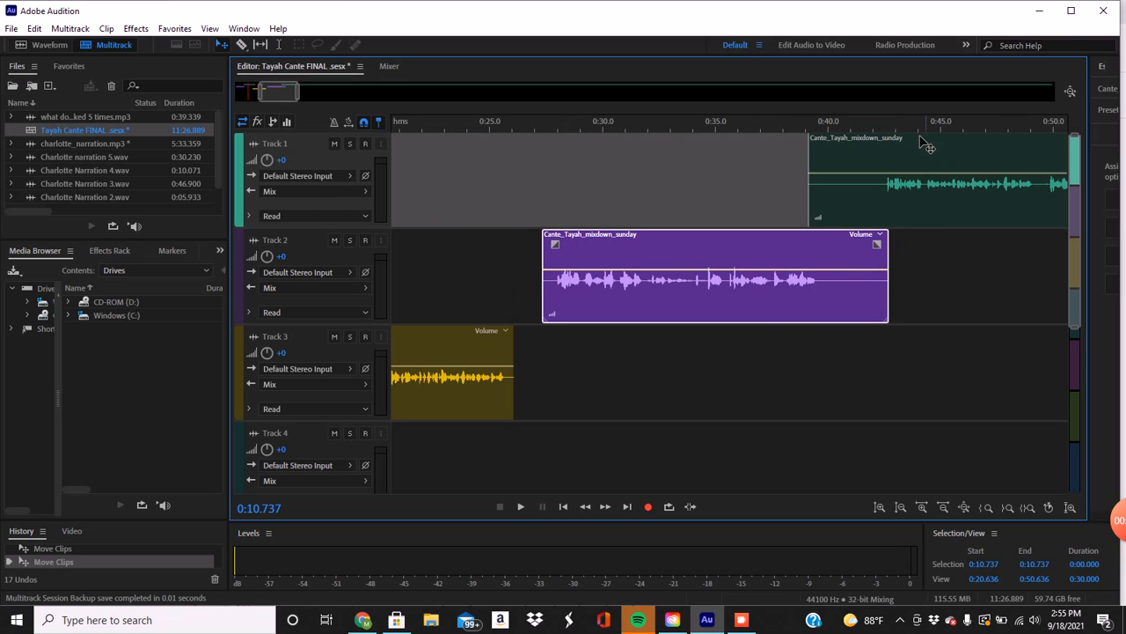
Move the remaining Track 1 clip earlier to about 0:38.4, play the overlap from 0:36.619, and return the playhead to 0:29.033.
{"action": "left_click_drag", "start_coordinate": [924, 155], "coordinate": [910, 156]}
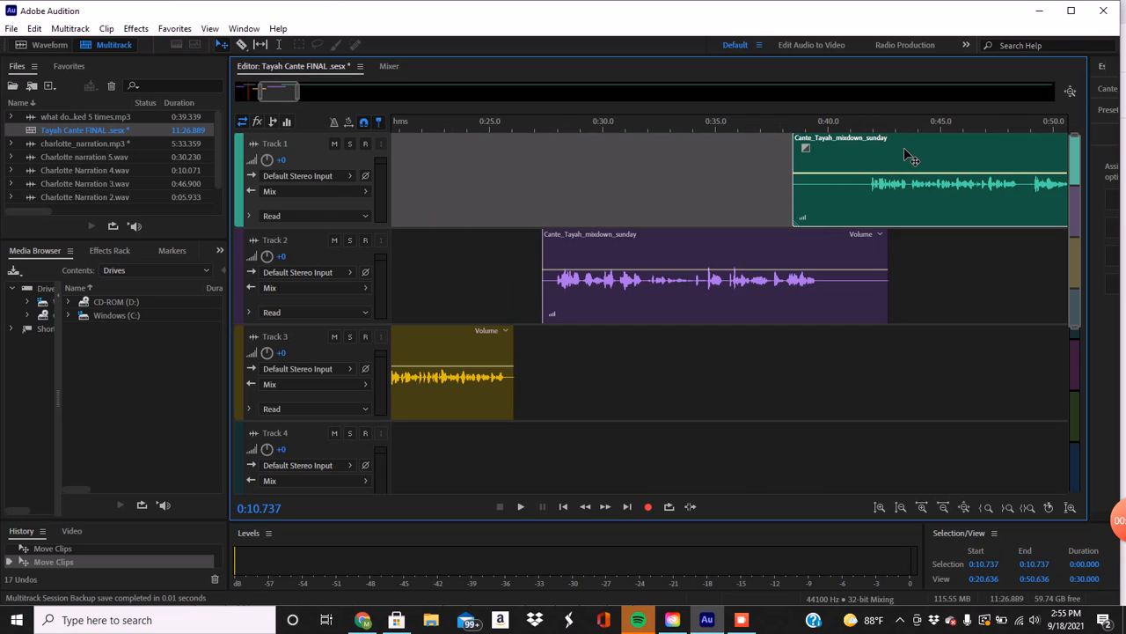
{"action": "left_click", "coordinate": [752, 123]}
{"action": "key", "text": "space"}
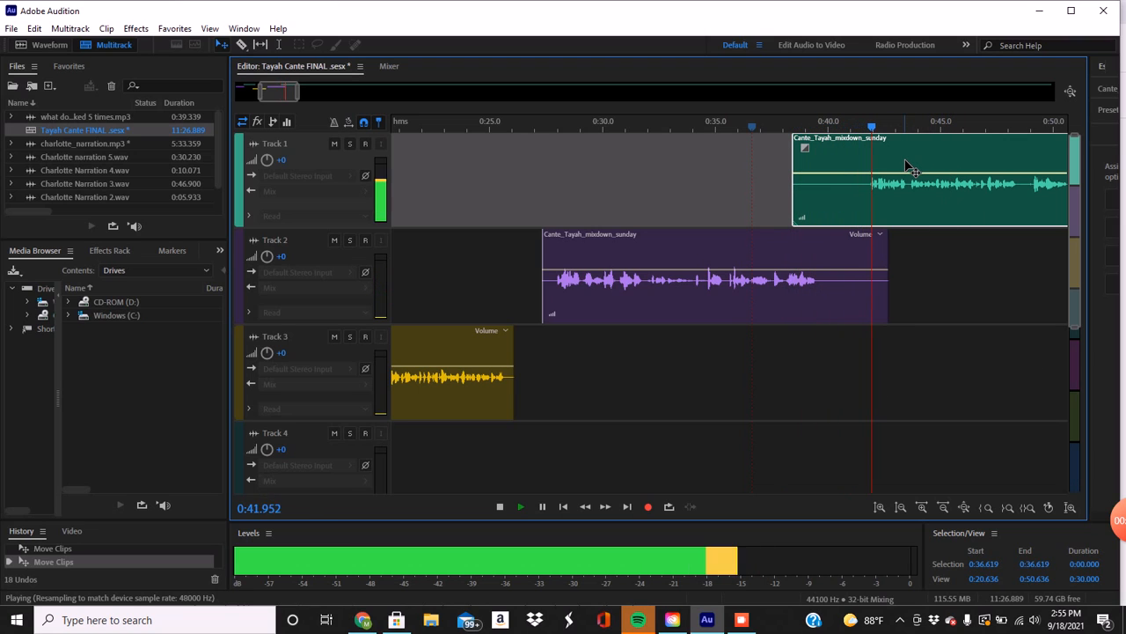
{"action": "key", "text": "space"}
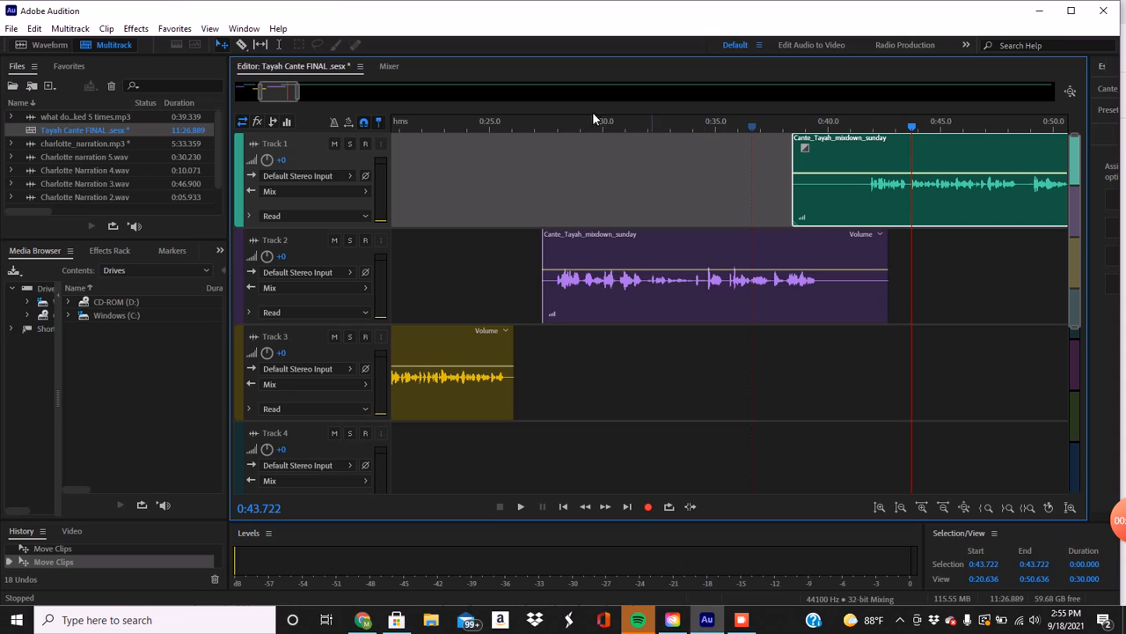
{"action": "left_click", "coordinate": [911, 126]}
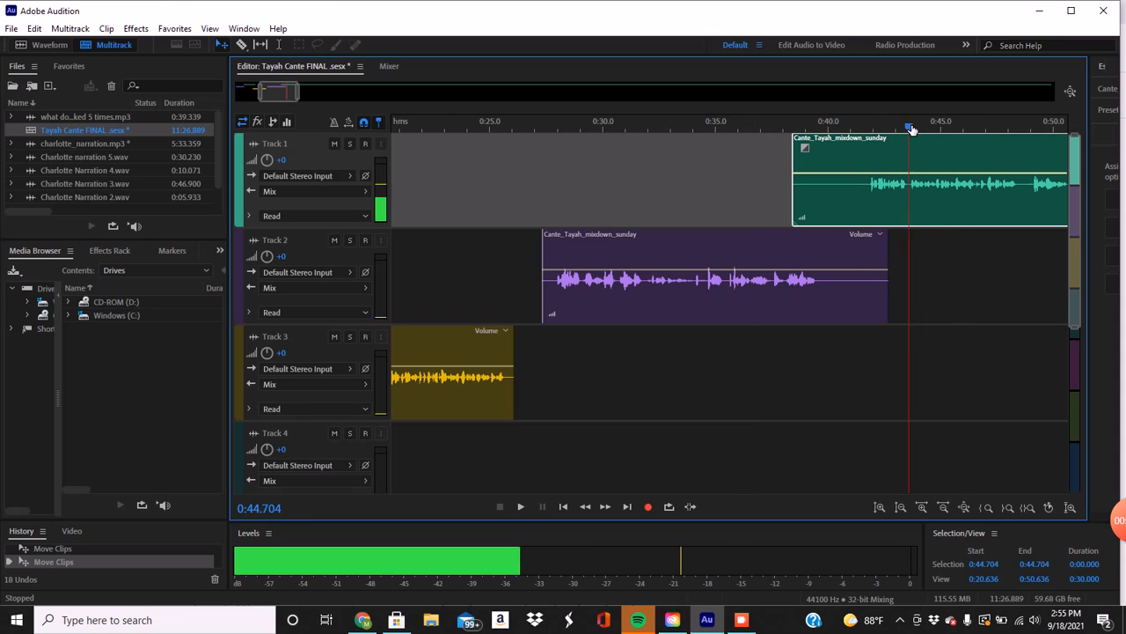
{"action": "left_click_drag", "start_coordinate": [912, 129], "coordinate": [581, 126]}
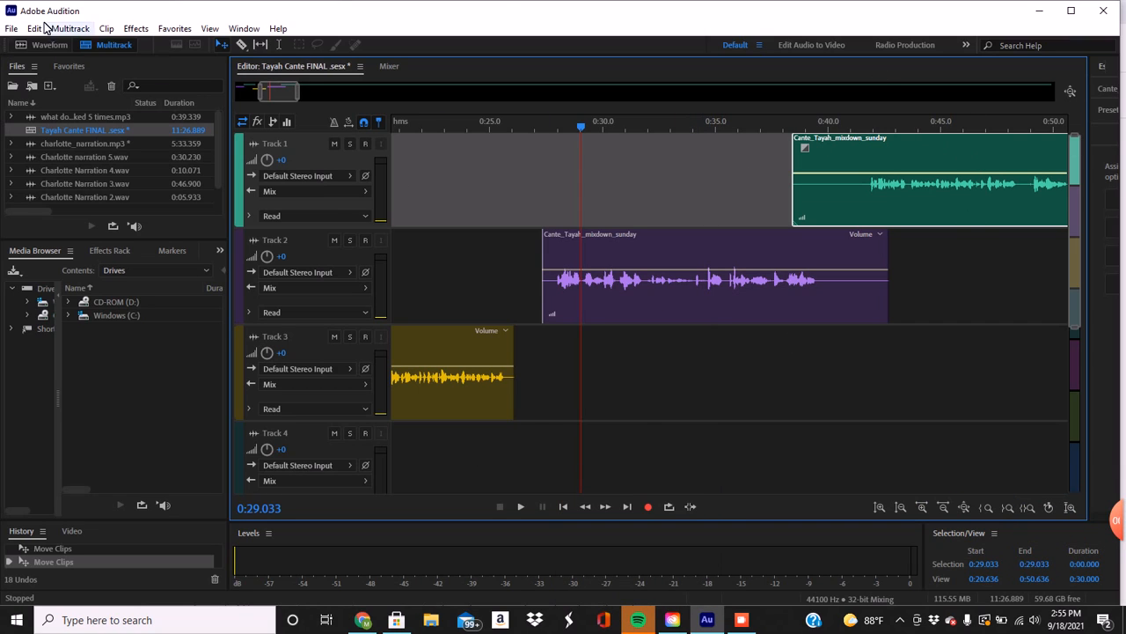
Look up the Multitrack Mixdown export choices for the entire session, and leave them without exporting.
{"action": "left_click", "coordinate": [12, 29]}
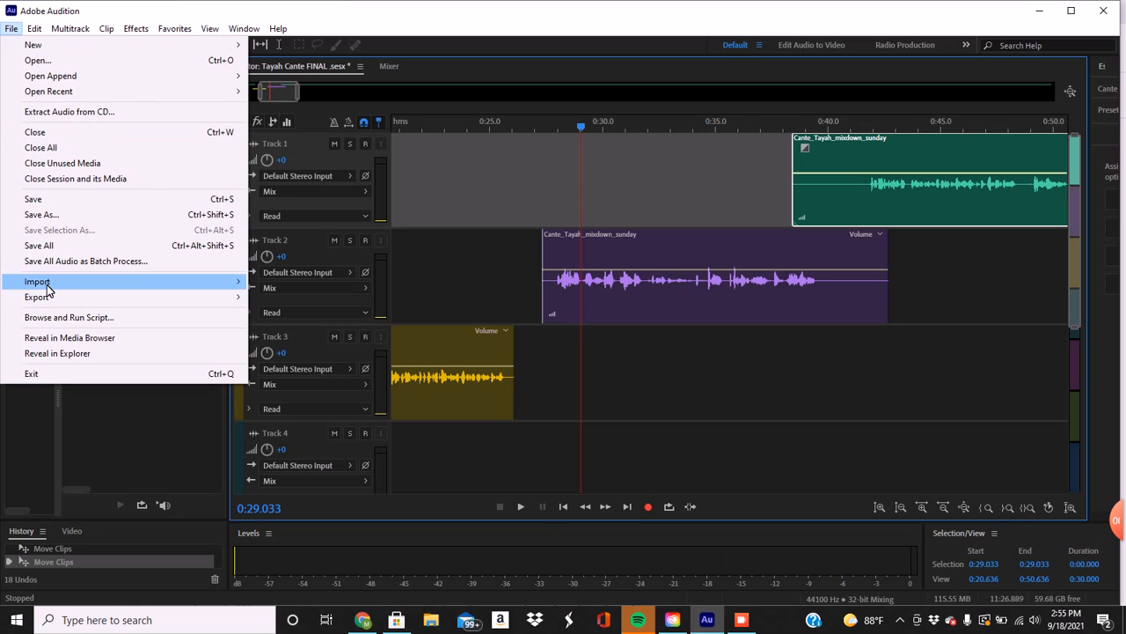
{"action": "mouse_move", "coordinate": [46, 300]}
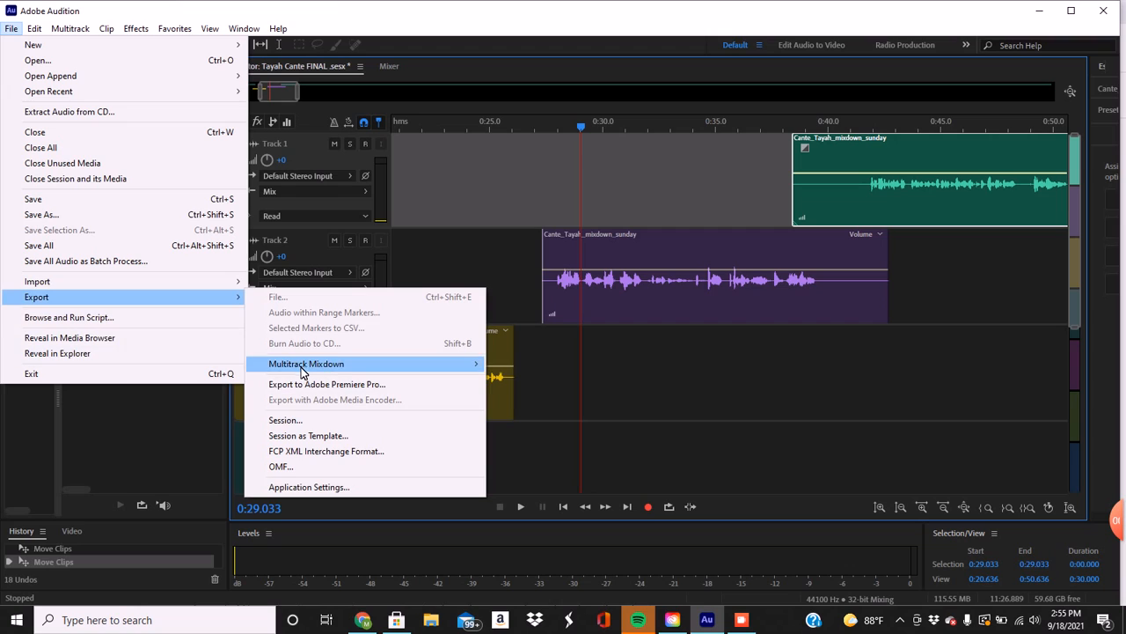
{"action": "mouse_move", "coordinate": [302, 365]}
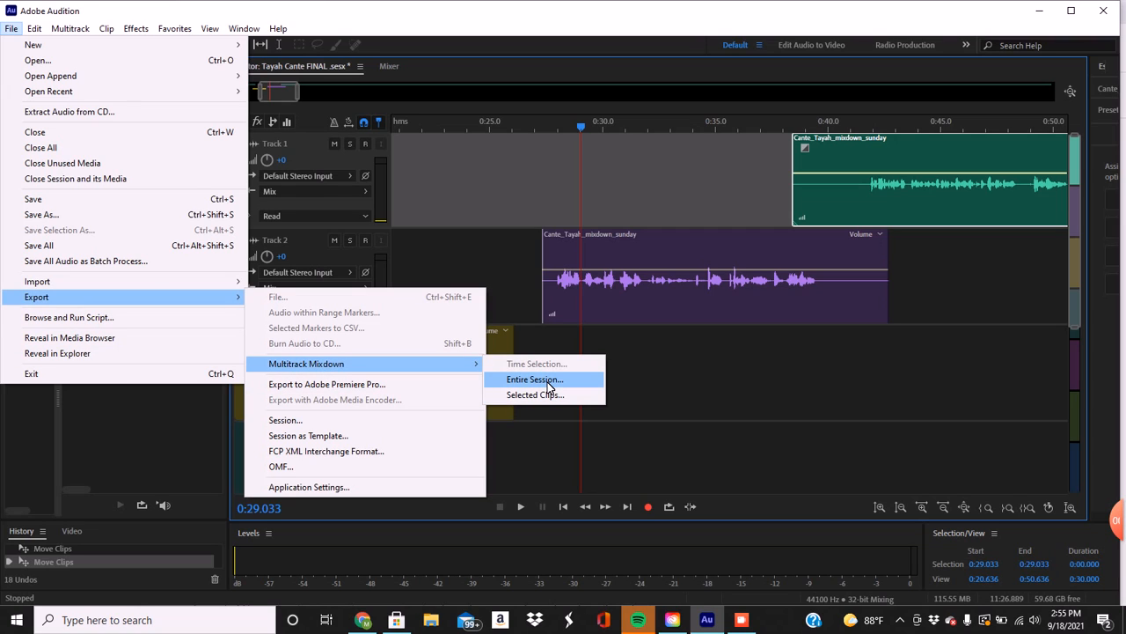
{"action": "left_click", "coordinate": [491, 162]}
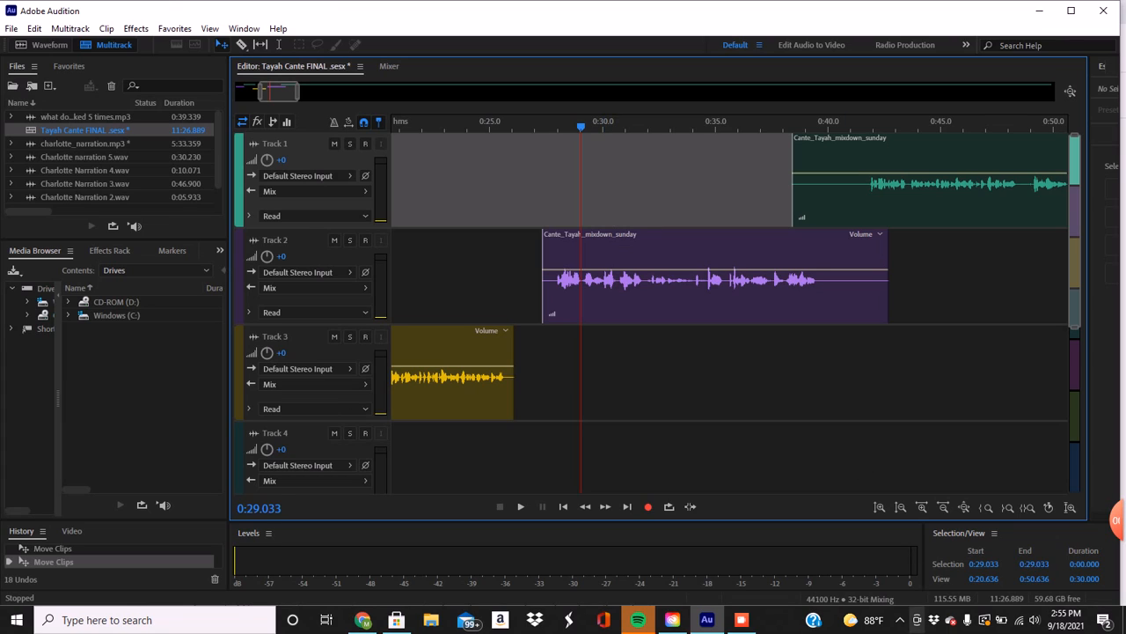
{"action": "left_click", "coordinate": [742, 621]}
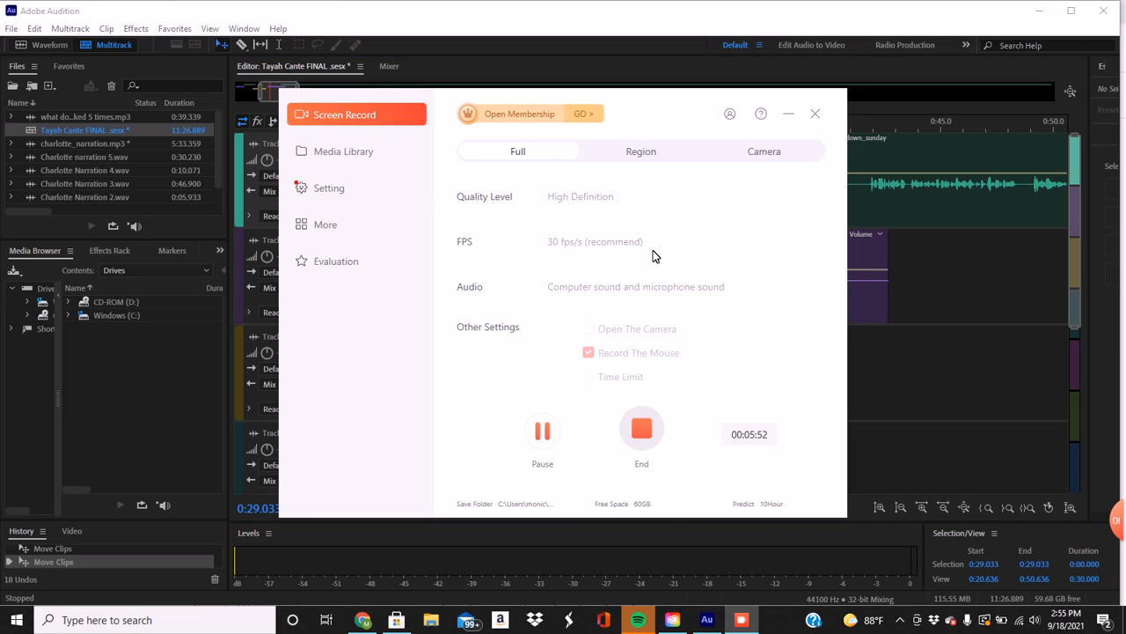